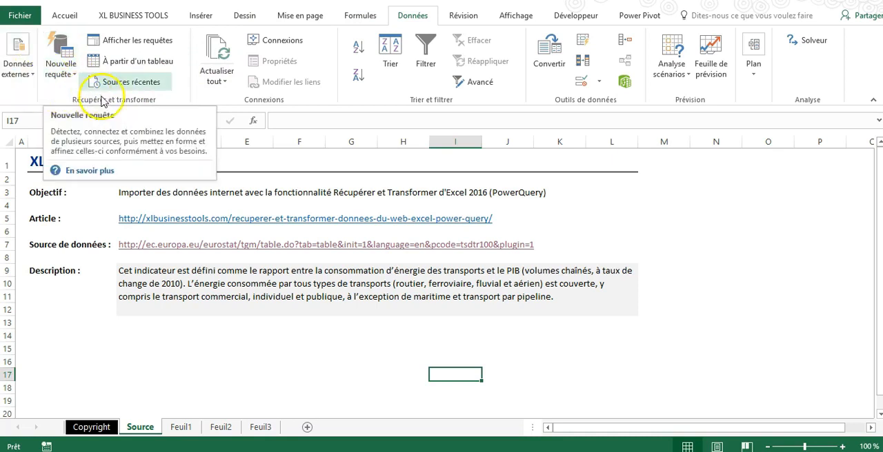
click(74, 76)
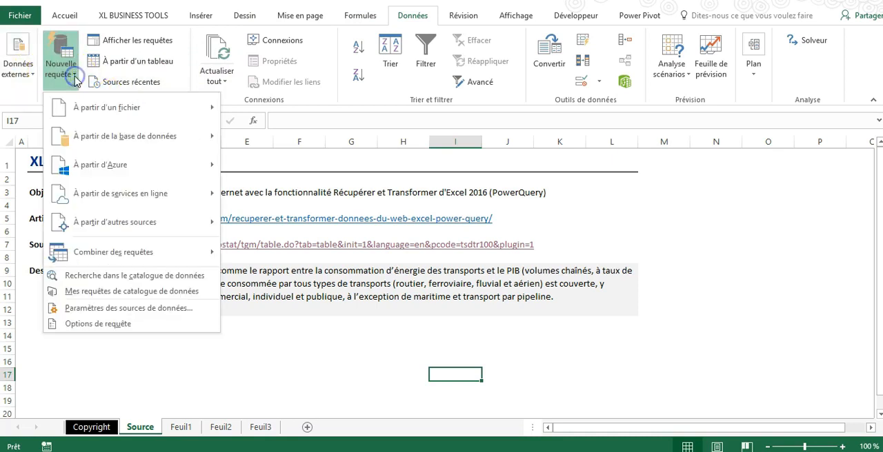
click(115, 109)
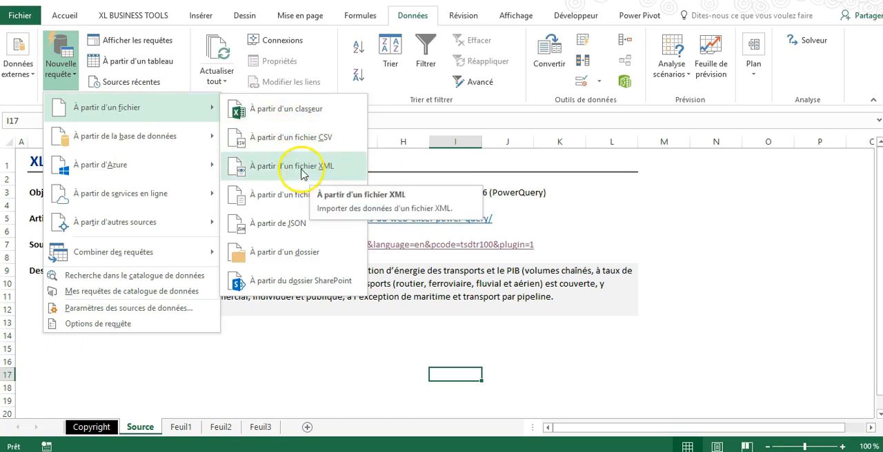
mouse_move(158, 138)
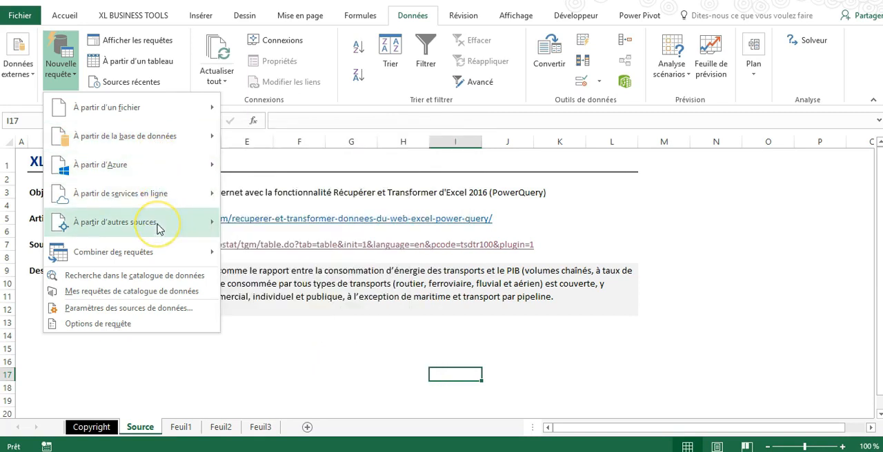
mouse_move(157, 226)
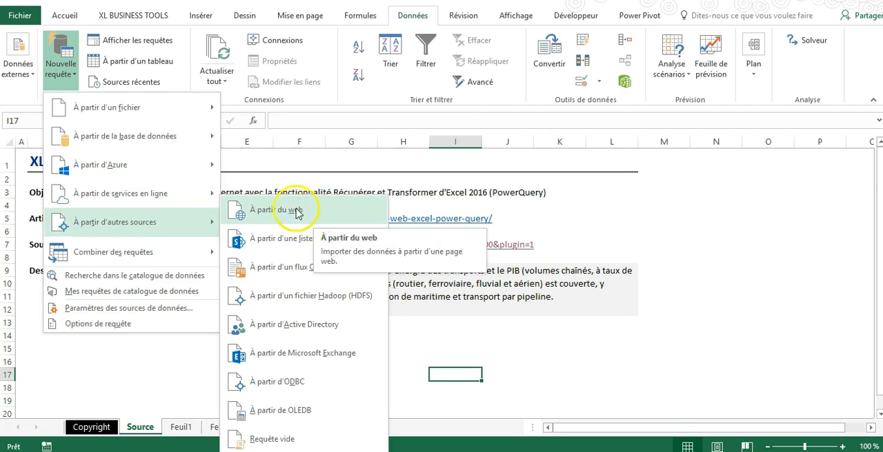
click(632, 348)
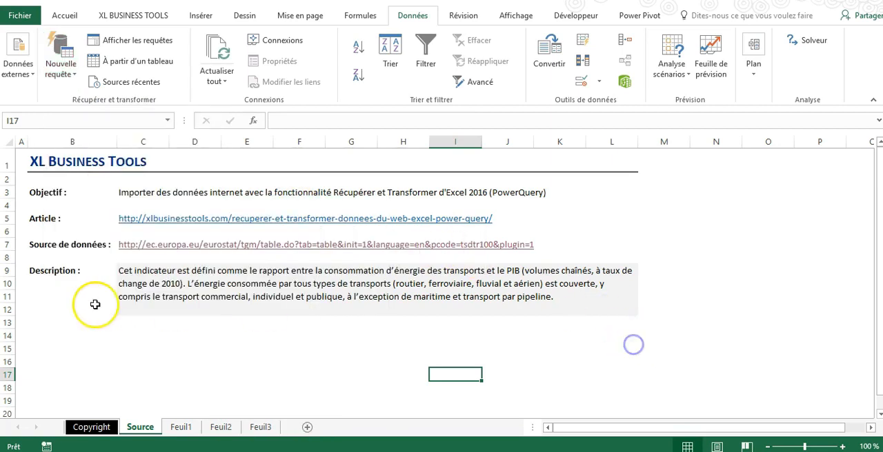
Open the Eurostat data source link from the Source sheet in the browser and return to the Excel workbook's Feuil1 sheet
click(129, 247)
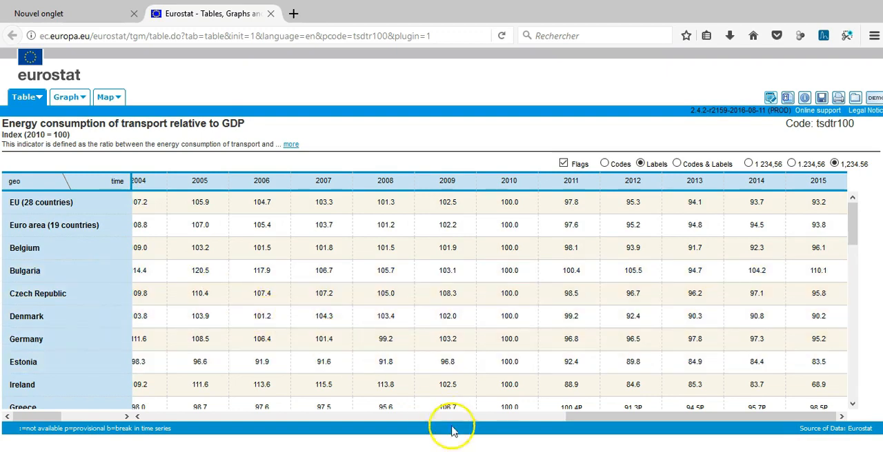
key(alt+Tab)
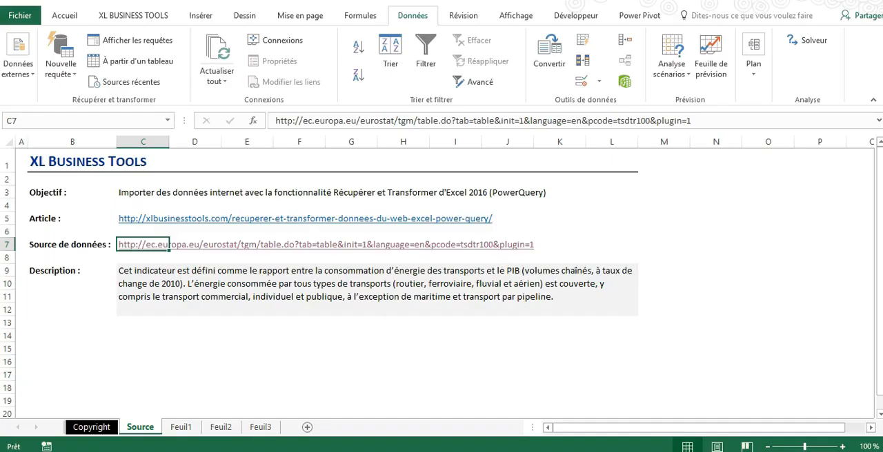
click(180, 427)
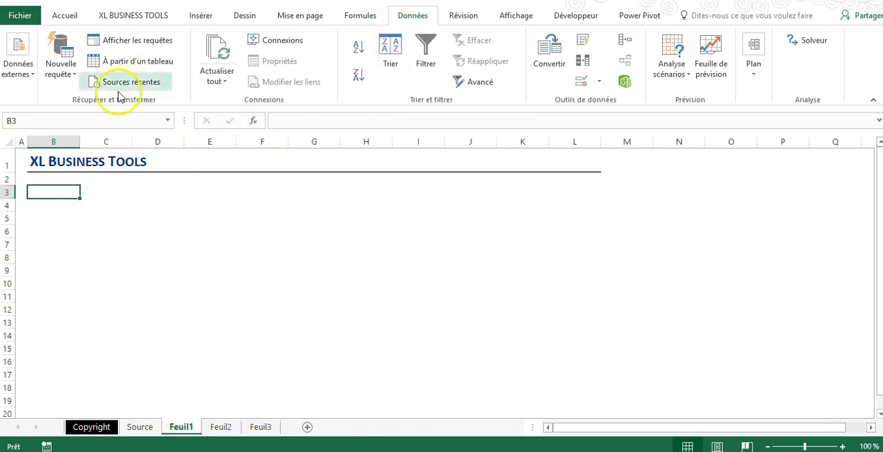
Create a new query from the web using the URL copied from the Eurostat table page open in the browser
click(73, 79)
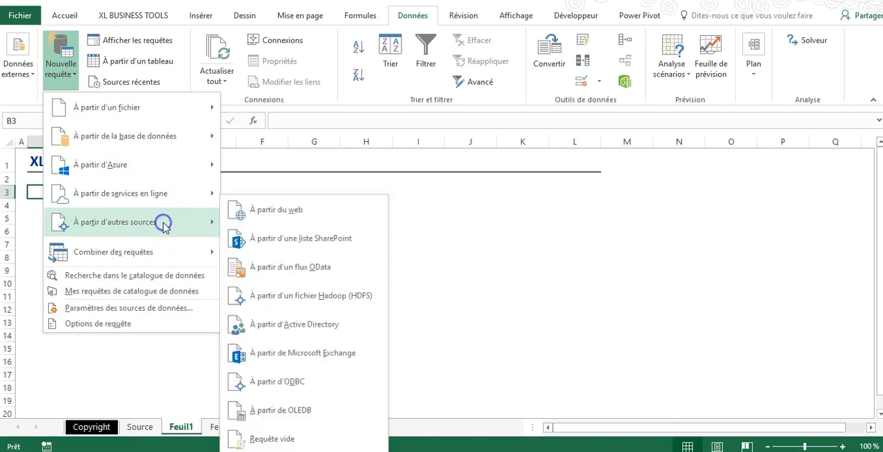
click(276, 209)
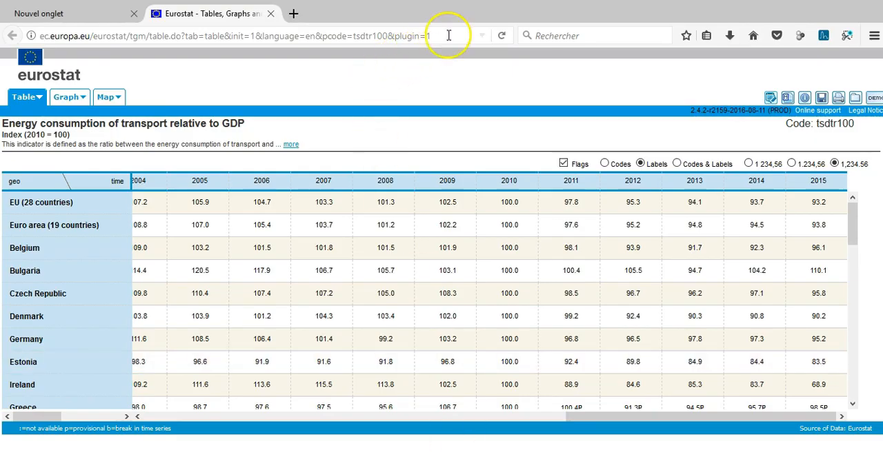
click(448, 35)
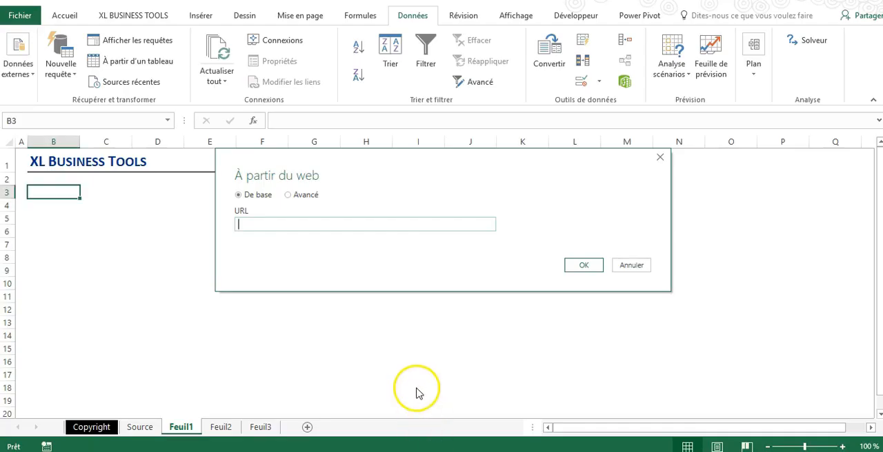
text(http://ec.europa.eu/eurostat/tgm/table.do?tab=table&init=1&language=en&pcode=tsdtr100&plugin=1)
click(580, 265)
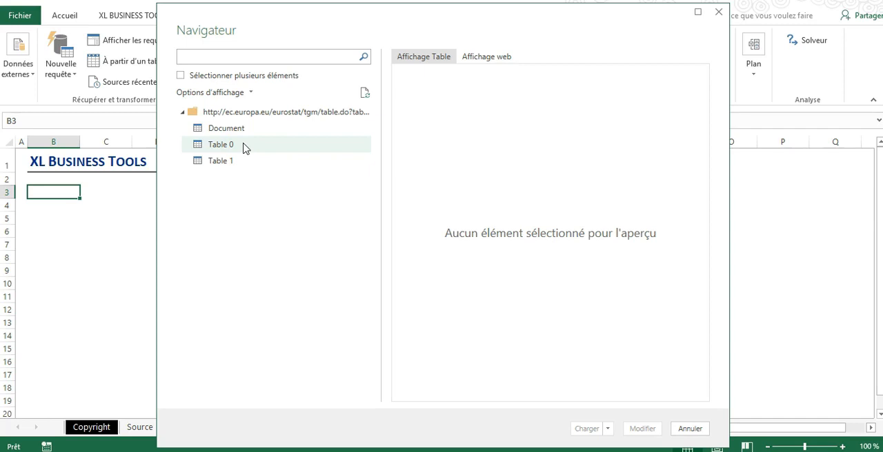
Preview the Document, Table 0 and Table 1 elements found at the Eurostat address
click(244, 131)
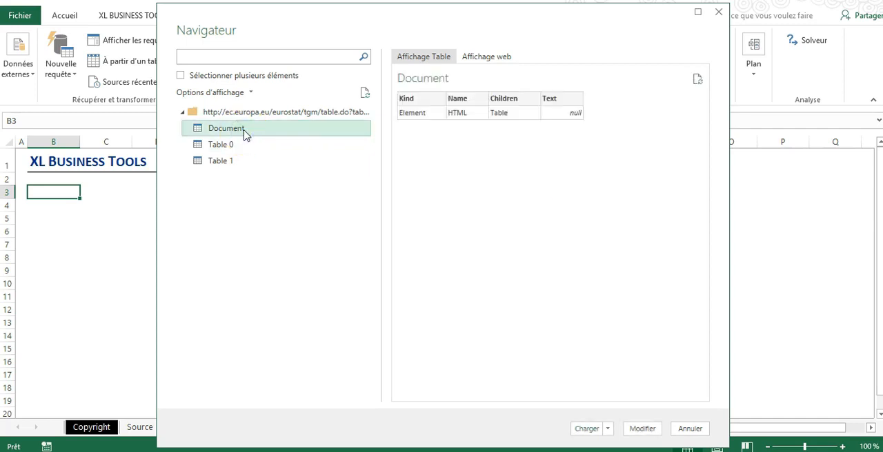
click(249, 145)
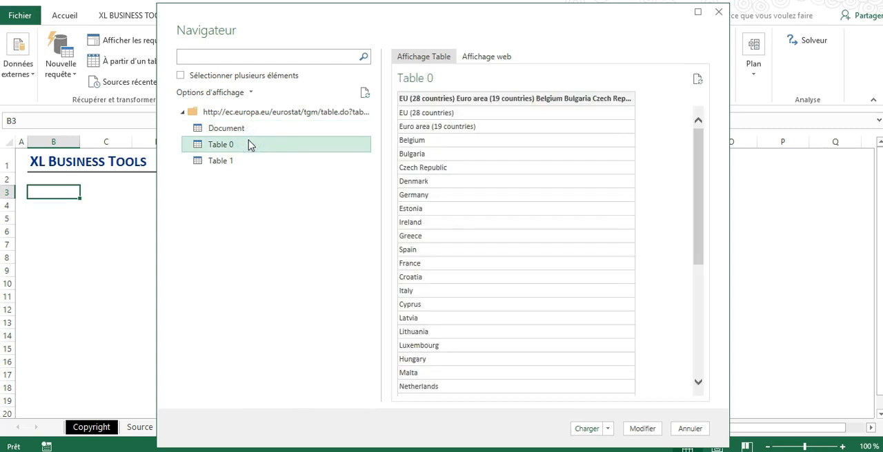
click(251, 160)
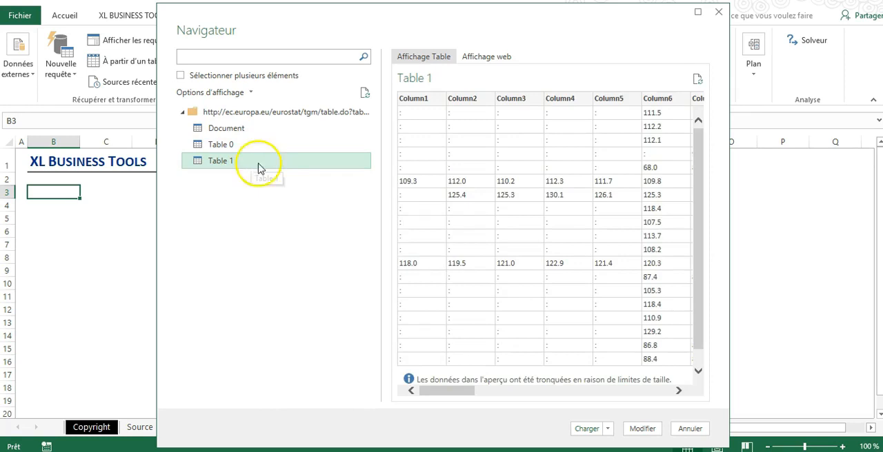
click(277, 143)
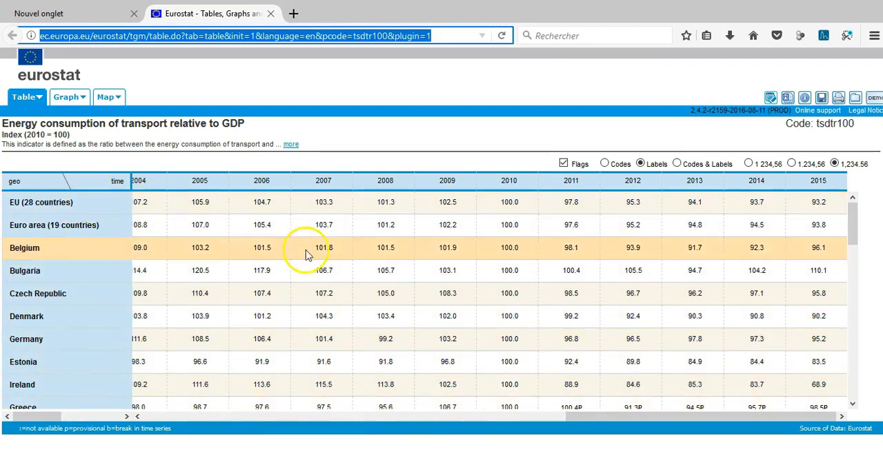
Switch to the browser and examine the earlier year columns of the Eurostat energy consumption table
click(611, 429)
drag(611, 429, 253, 407)
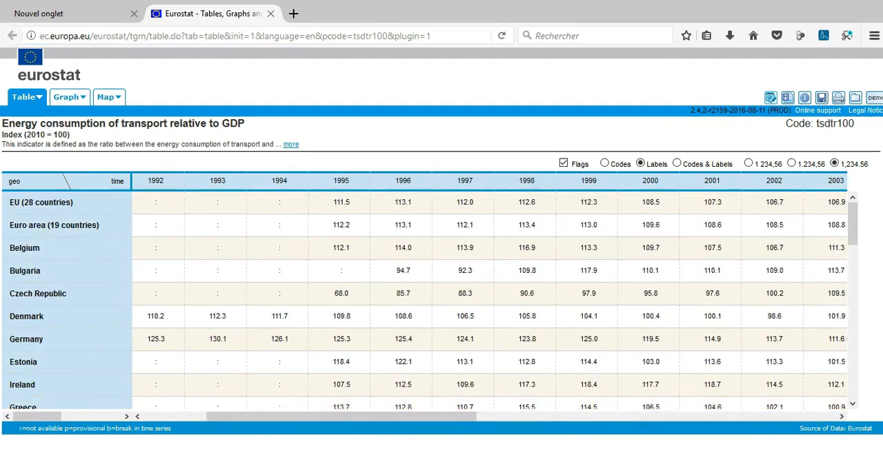
mouse_move(468, 451)
mouse_move(429, 451)
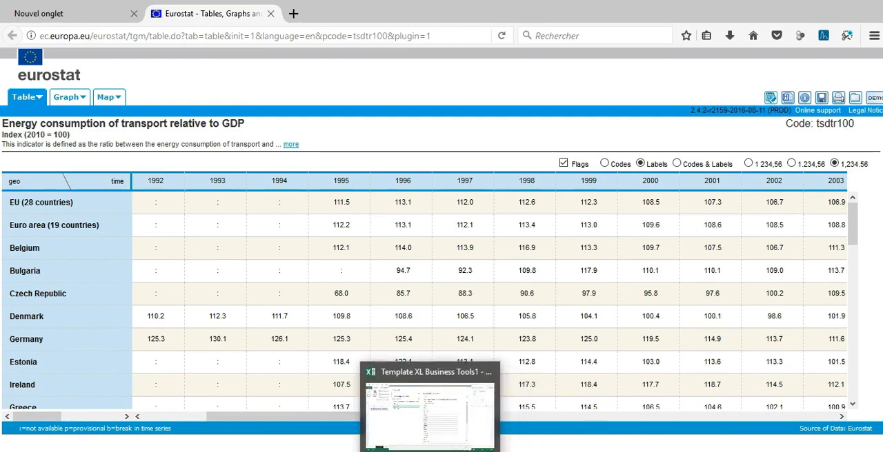
Switch back to Excel, enable multiple selection, select Table 0 and Table 1, and open both in the query editor
click(449, 374)
click(180, 75)
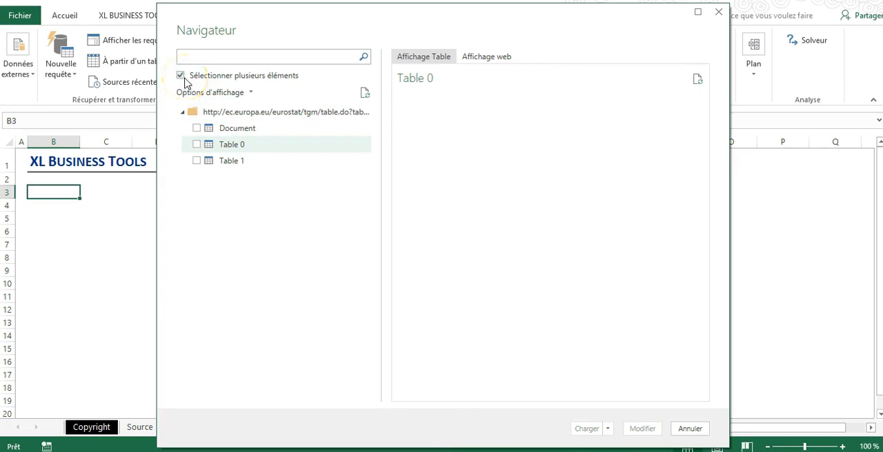
click(197, 146)
click(196, 161)
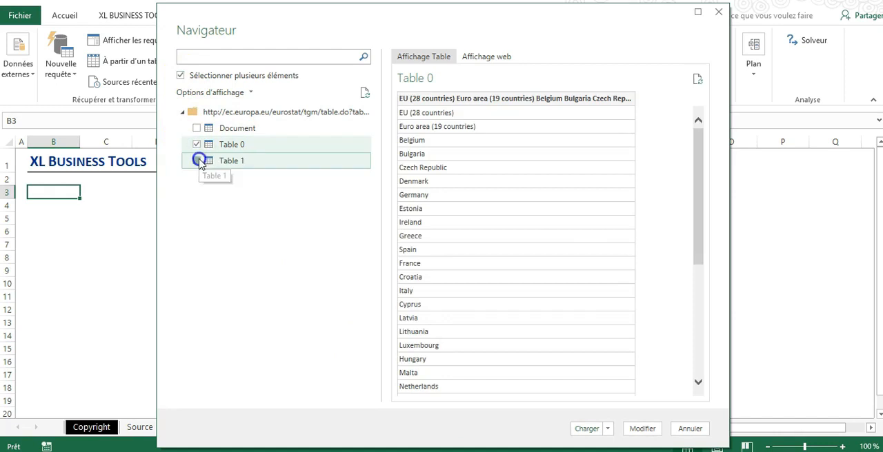
click(653, 432)
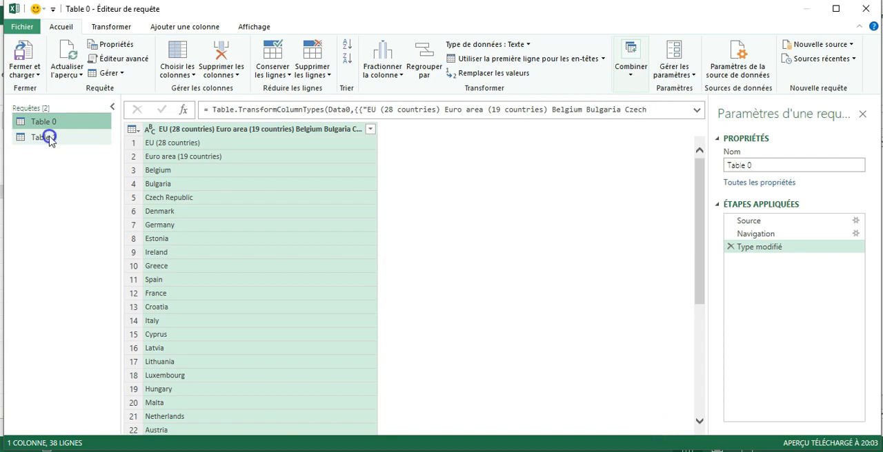
Examine the Table 0 and Table 1 queries alternately, comparing the country list with the unlabelled yearly value columns
click(50, 138)
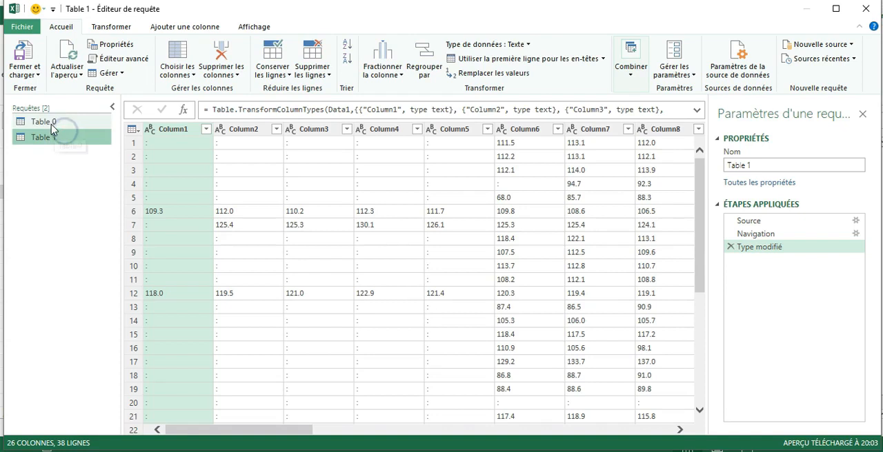
click(46, 122)
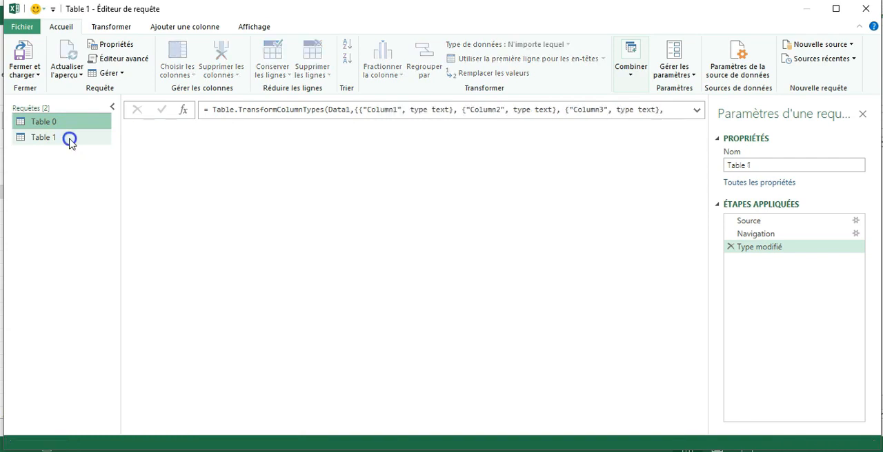
click(59, 123)
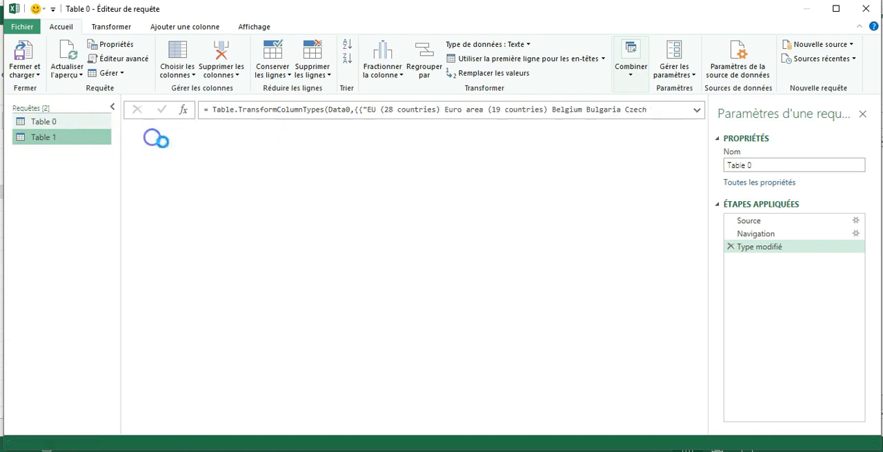
click(58, 137)
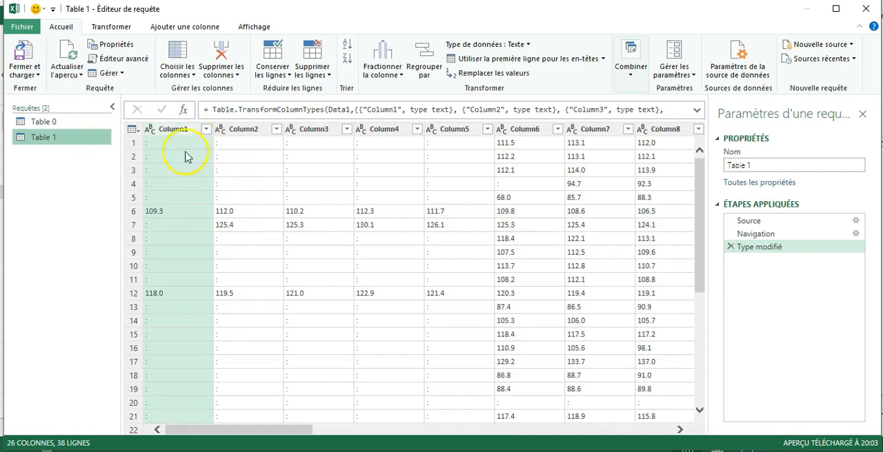
drag(275, 429, 198, 413)
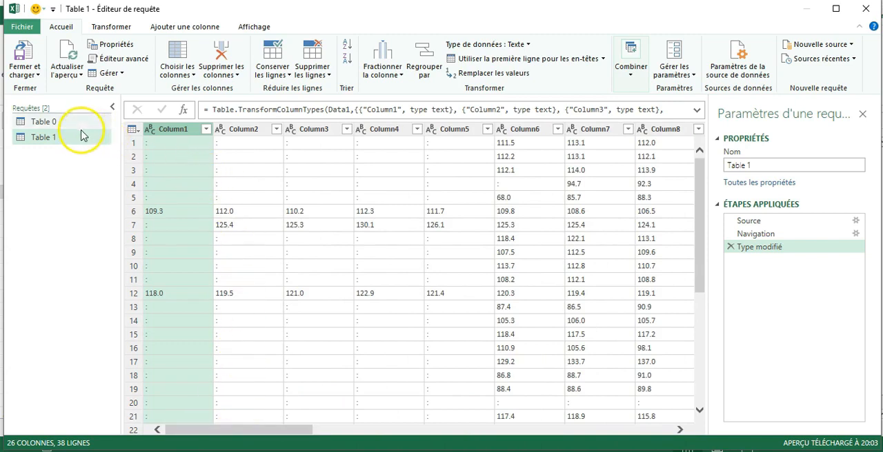
click(178, 131)
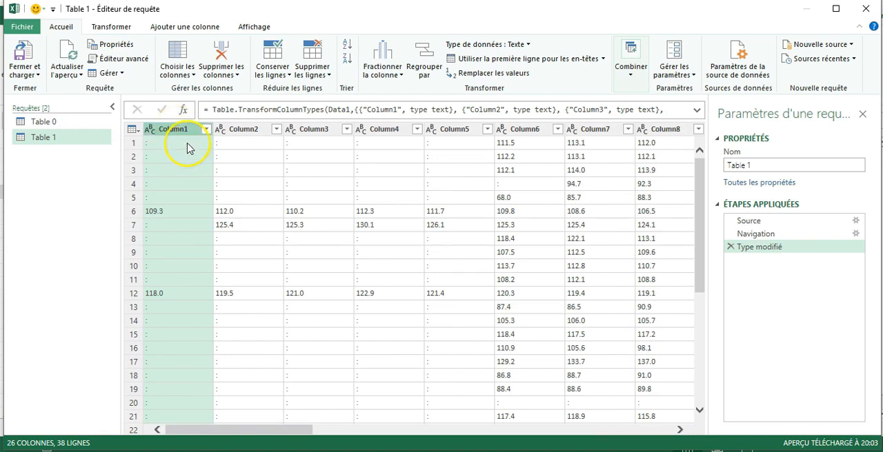
click(46, 123)
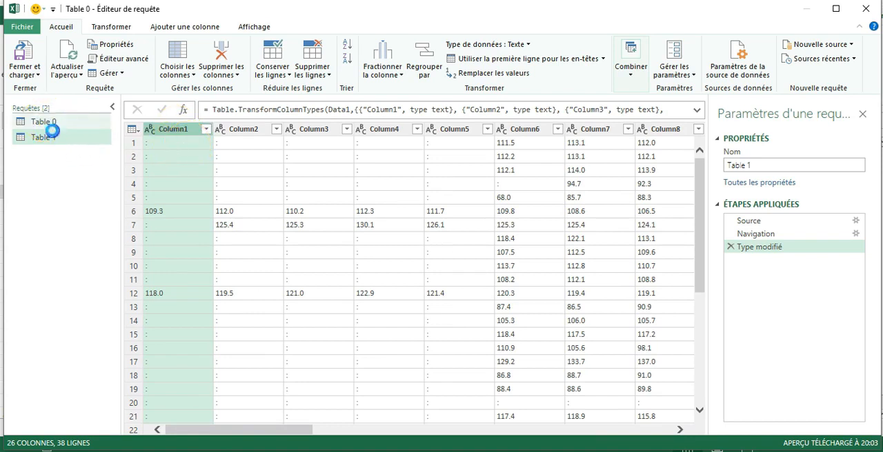
click(58, 138)
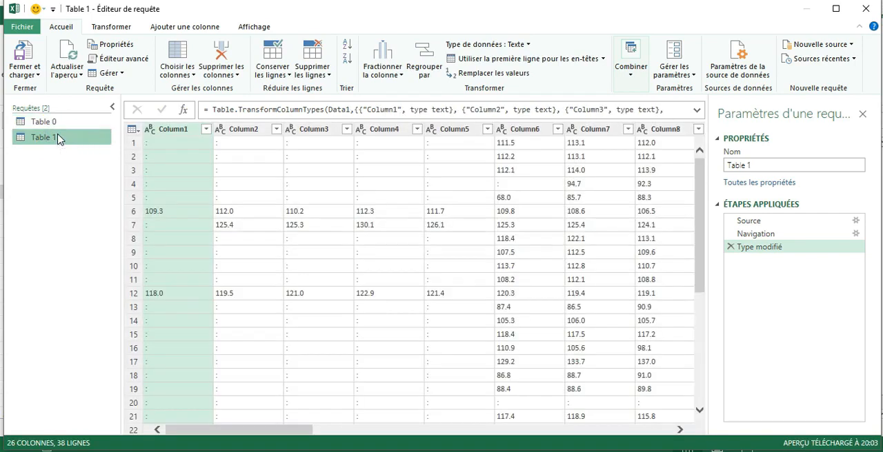
Add an index column to the Table 0 query with the country names
click(50, 122)
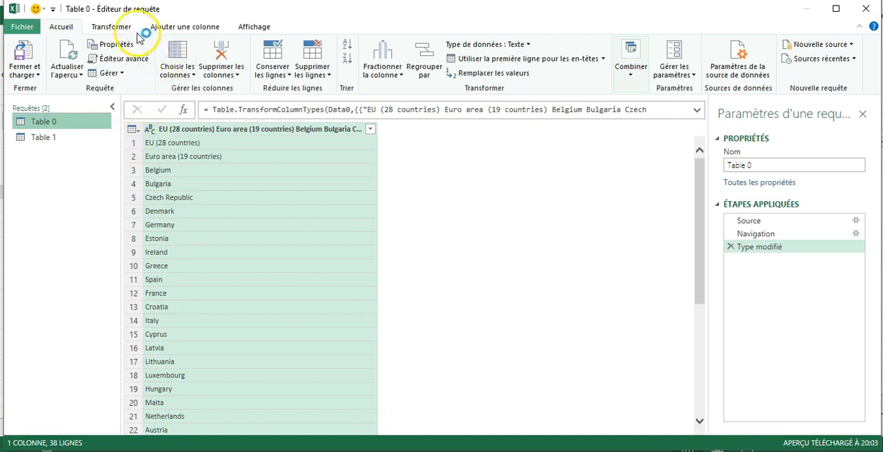
click(191, 28)
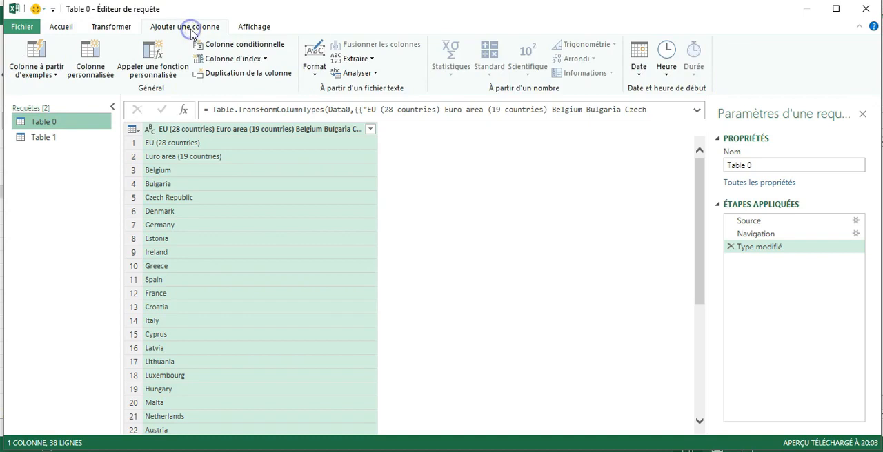
click(233, 61)
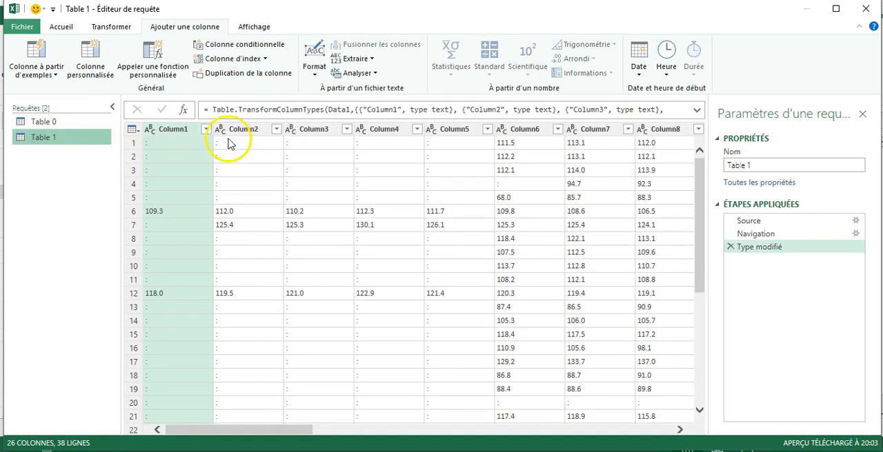
Add an index column starting at 0 to the Table 1 query and check its numbering down the rows
click(242, 60)
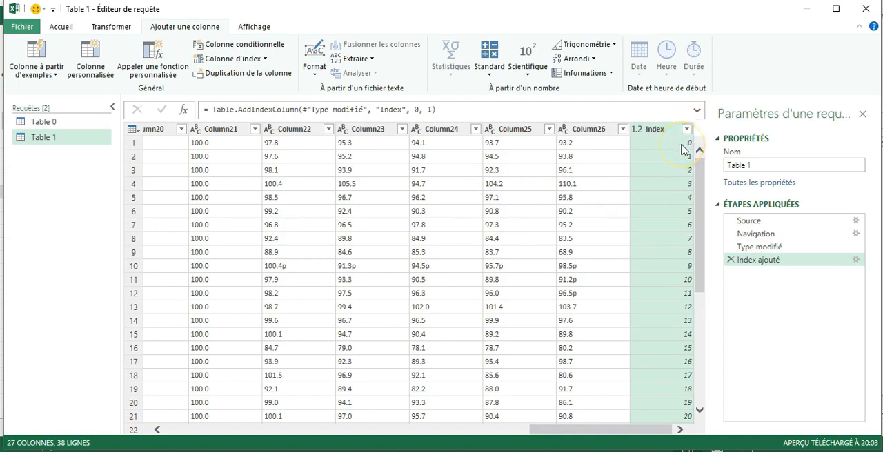
scroll(675, 174, down, 5)
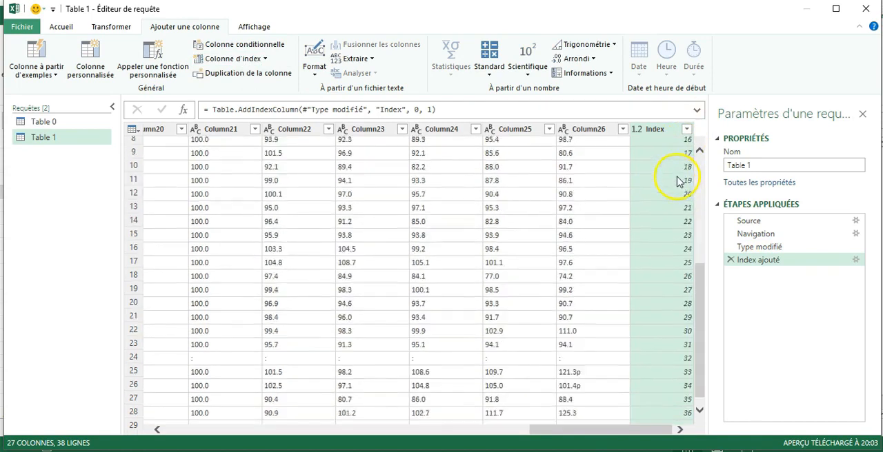
scroll(678, 200, up, 3)
scroll(681, 207, down, 1)
scroll(676, 200, up, 4)
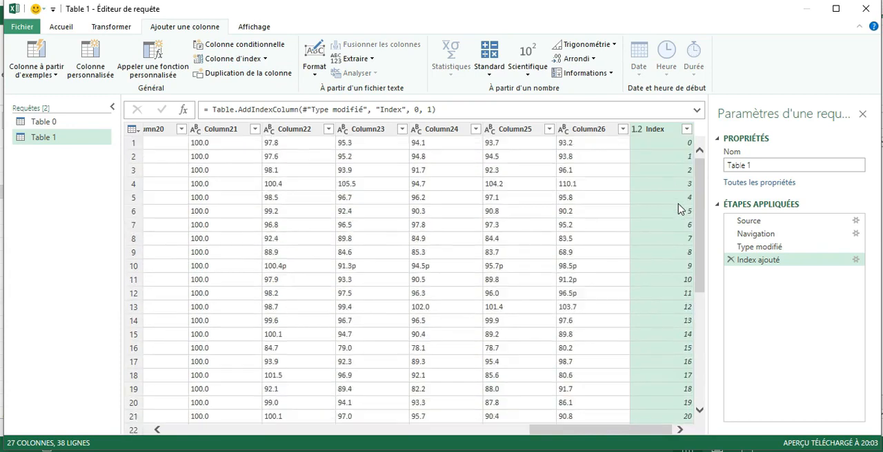
Check the index column in the Table 0 query, and open a merge of Table 1 with Table 0 as the second table
click(83, 124)
scroll(383, 171, down, 5)
scroll(383, 170, up, 5)
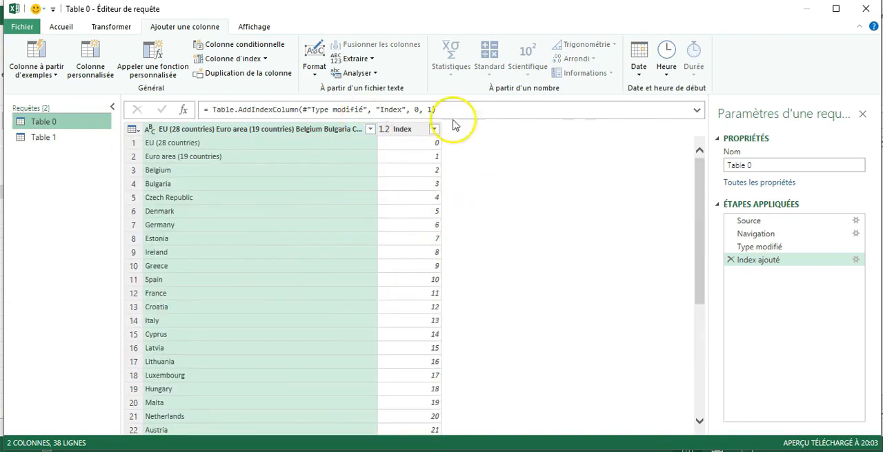
click(66, 27)
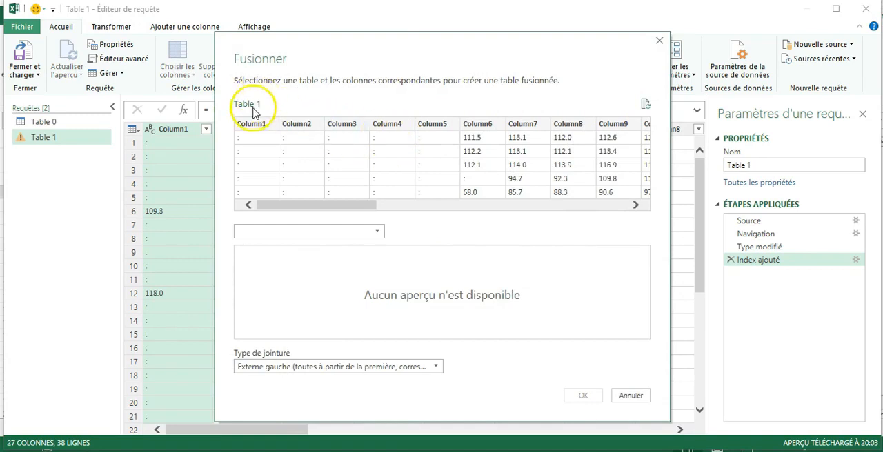
click(375, 232)
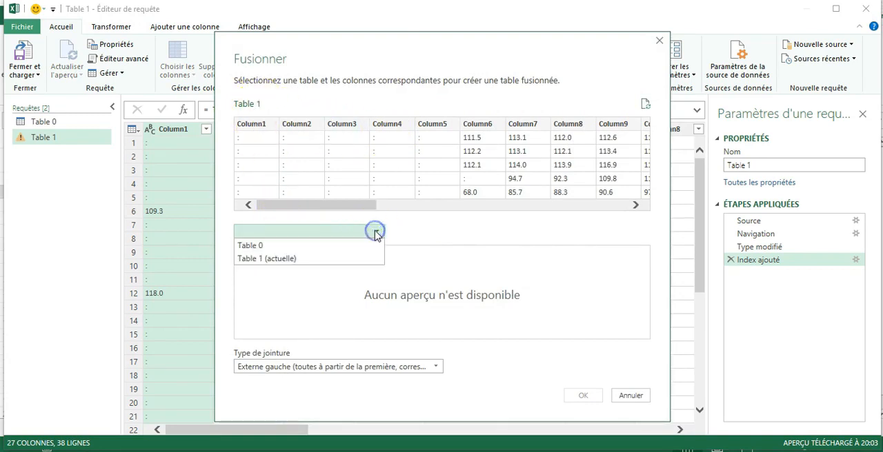
click(260, 246)
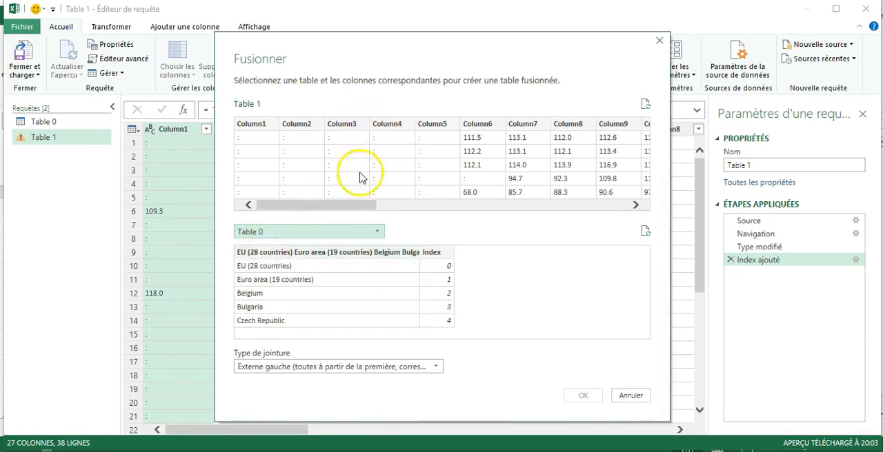
Match Table 1 and Table 0 on their Index columns and apply the merge with a left outer join
click(392, 206)
drag(393, 213, 629, 214)
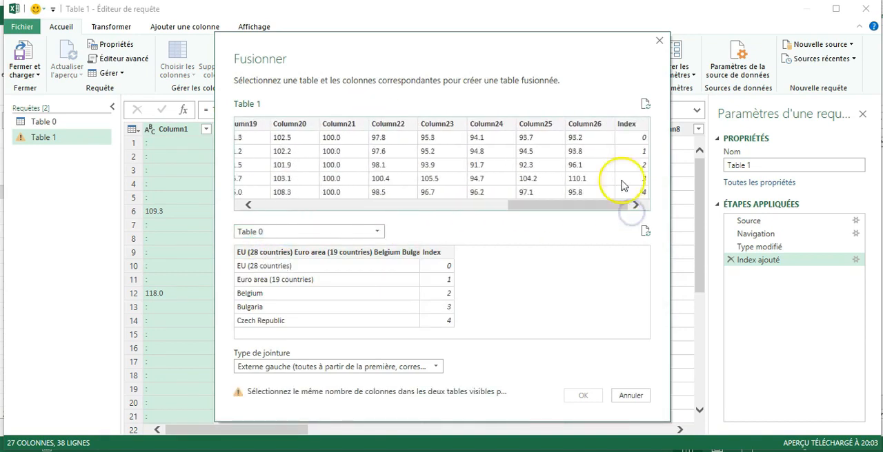
click(636, 128)
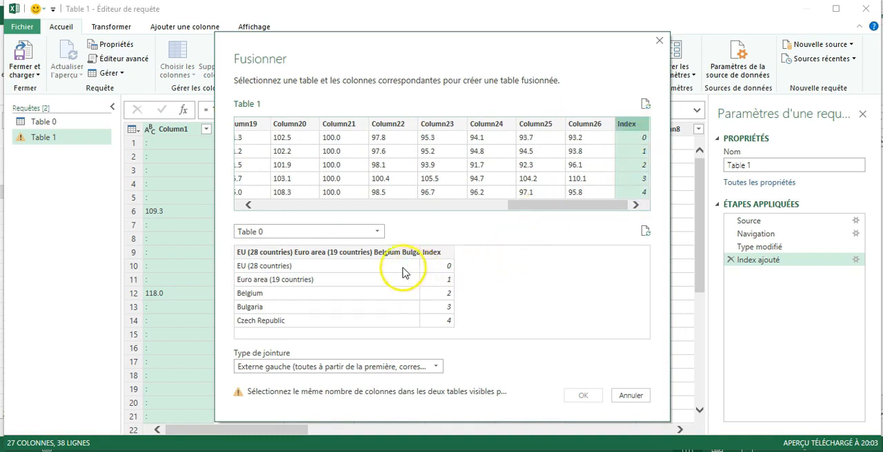
click(439, 254)
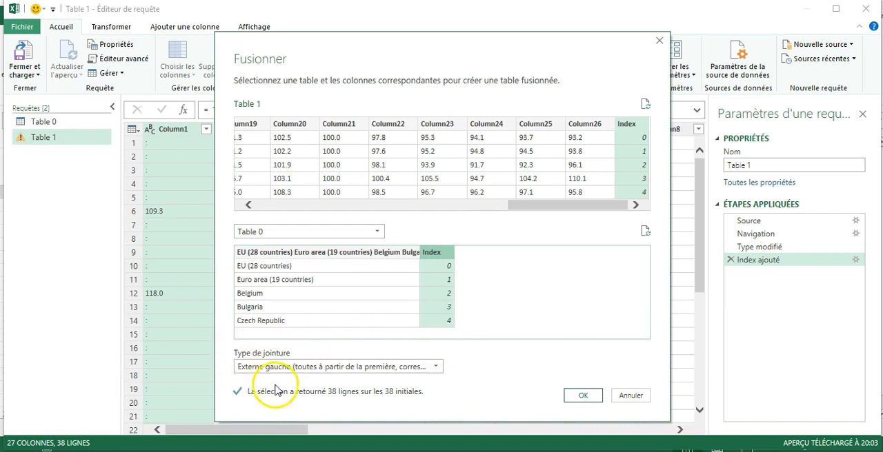
click(583, 396)
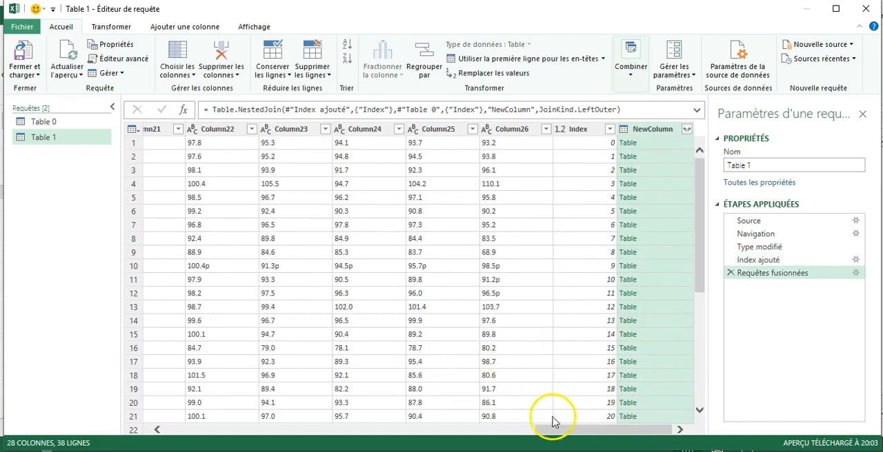
Expand the merged NewColumn in Table 1 to include only the country name column, excluding Index
drag(557, 433, 605, 418)
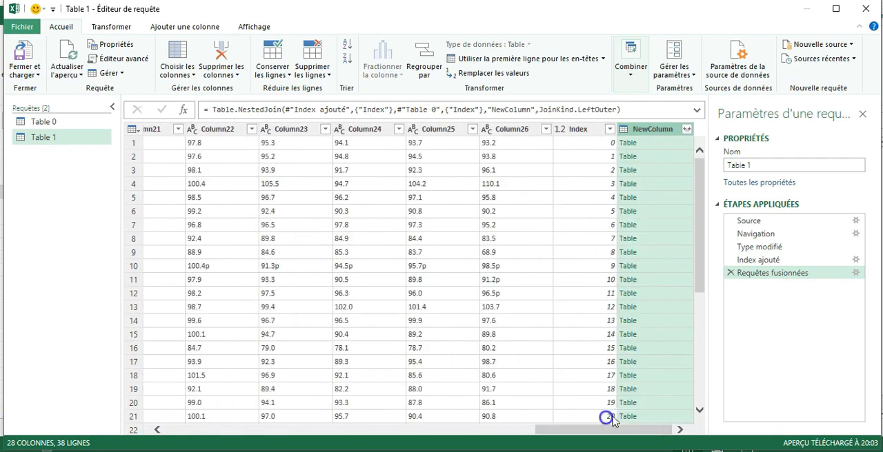
click(686, 130)
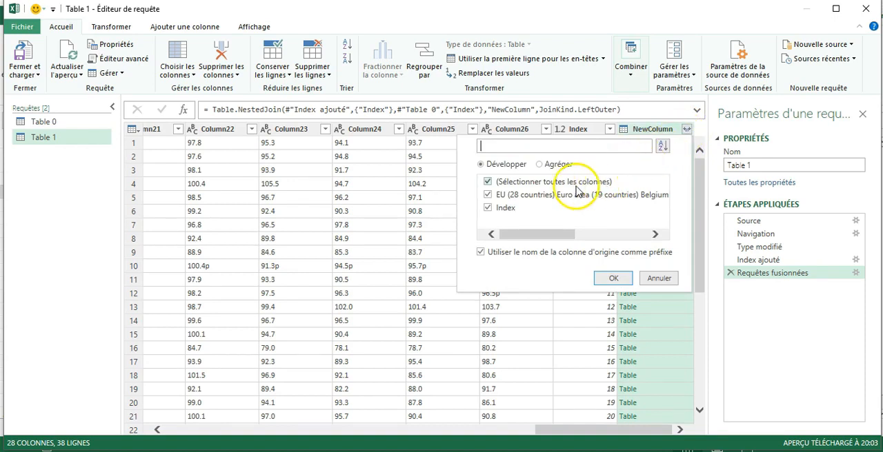
click(488, 208)
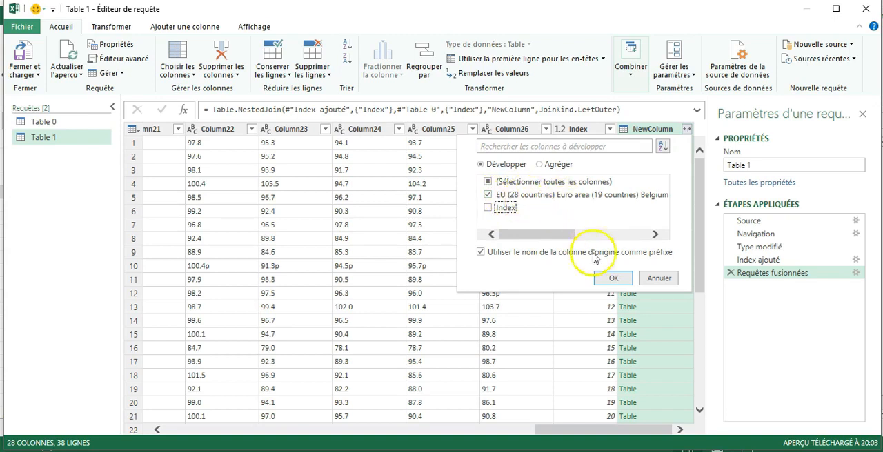
click(612, 278)
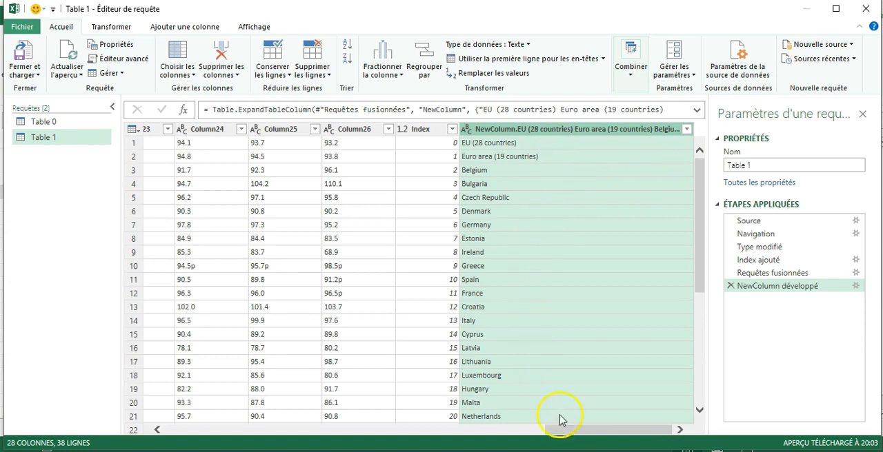
Compare the unlabelled value columns with the year headings of the Eurostat table in the browser, and return to the query editor
drag(567, 432, 380, 416)
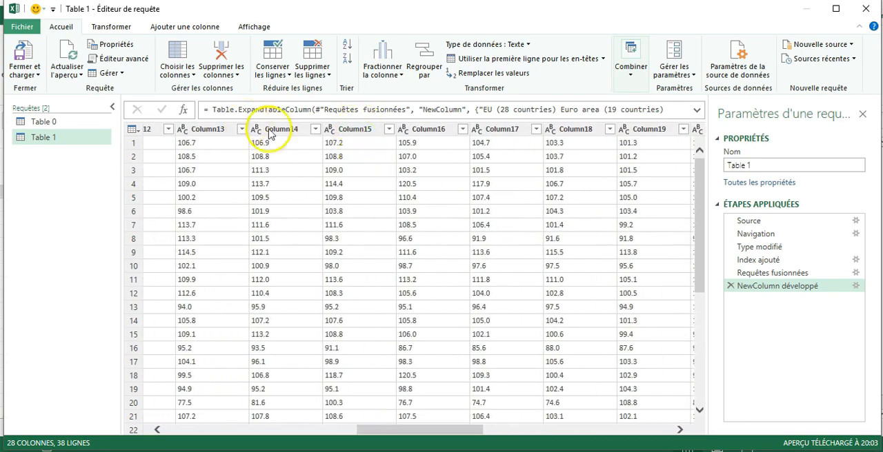
mouse_move(394, 429)
mouse_down()
mouse_move(485, 426)
mouse_move(386, 426)
mouse_up()
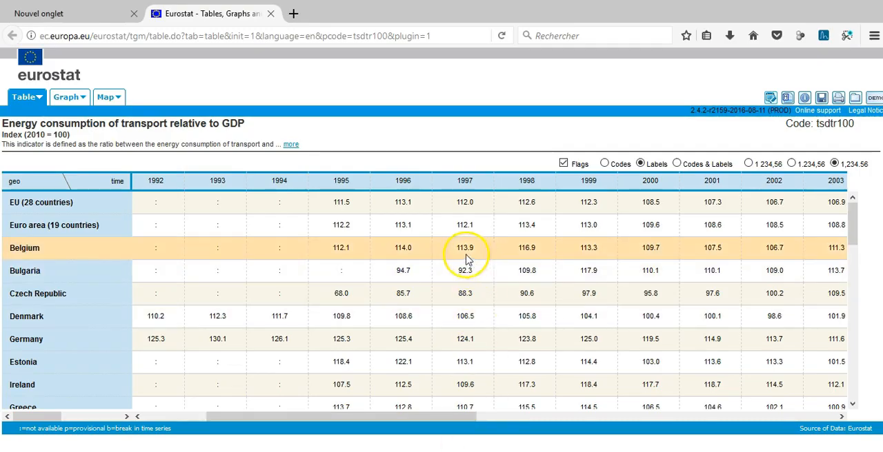
drag(432, 417, 686, 415)
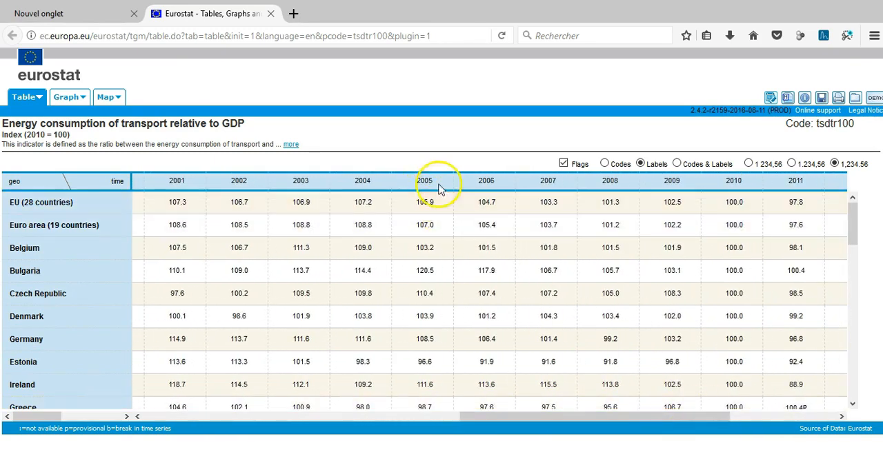
drag(589, 416, 650, 417)
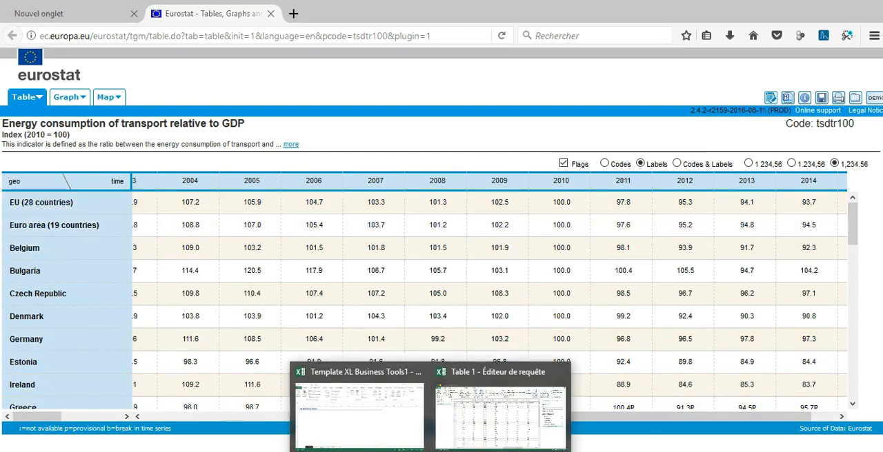
click(497, 418)
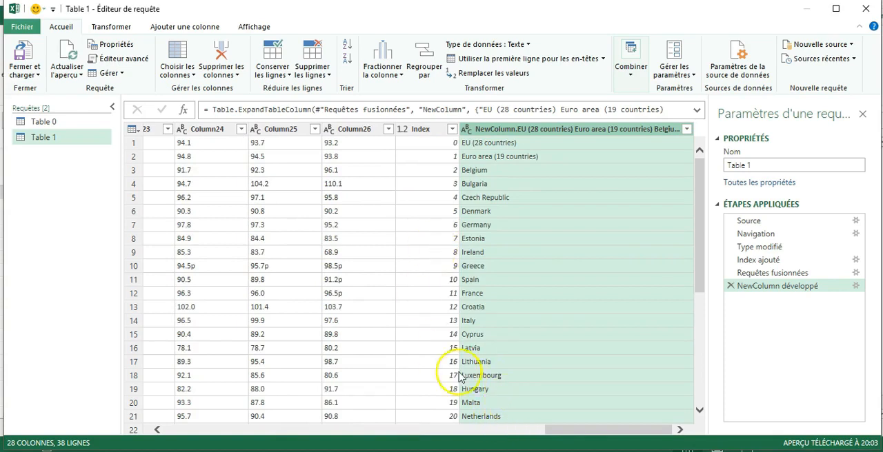
Rename the value columns with their years from 2005 to 2015, with Column21 as 2010, Column22 as 2011 and Column23 as 2012
drag(562, 434, 473, 429)
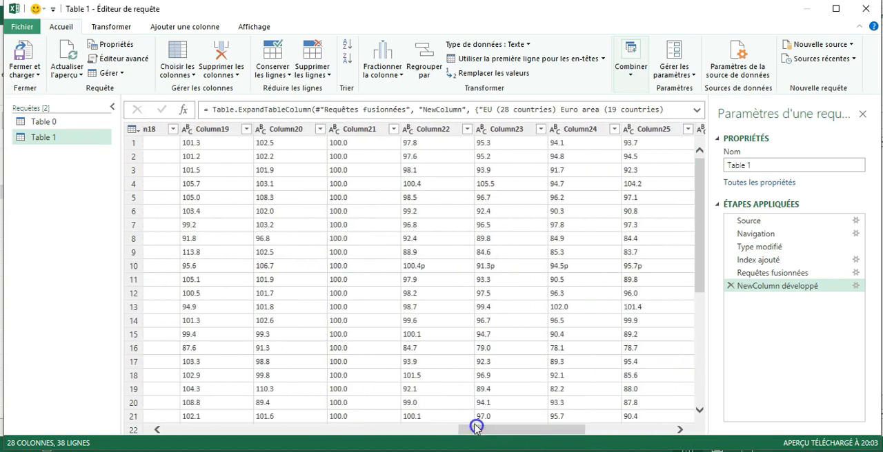
click(359, 131)
double_click(359, 129)
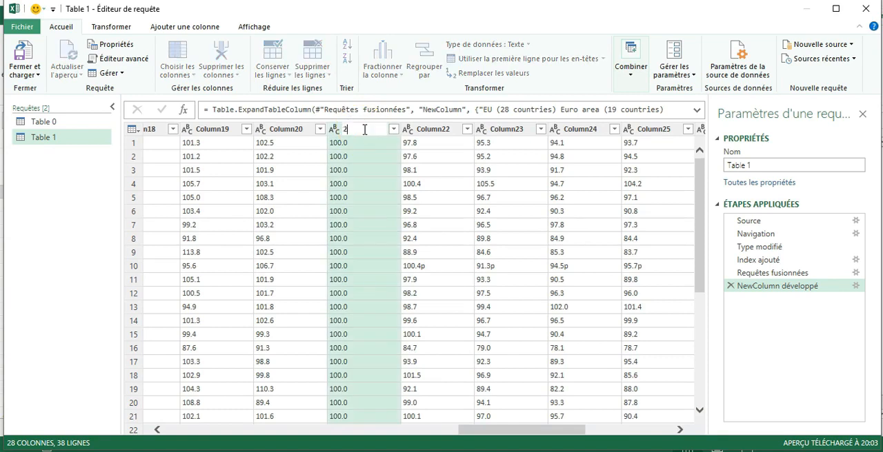
text(2010)
key(Return)
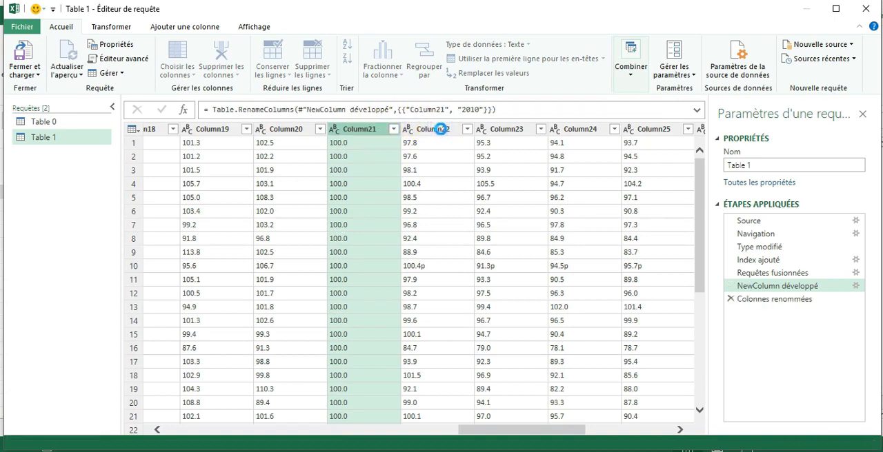
double_click(435, 133)
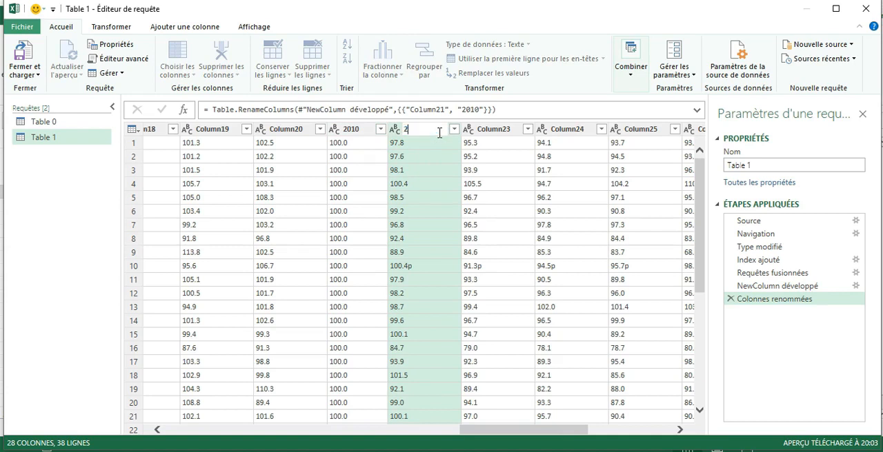
click(440, 417)
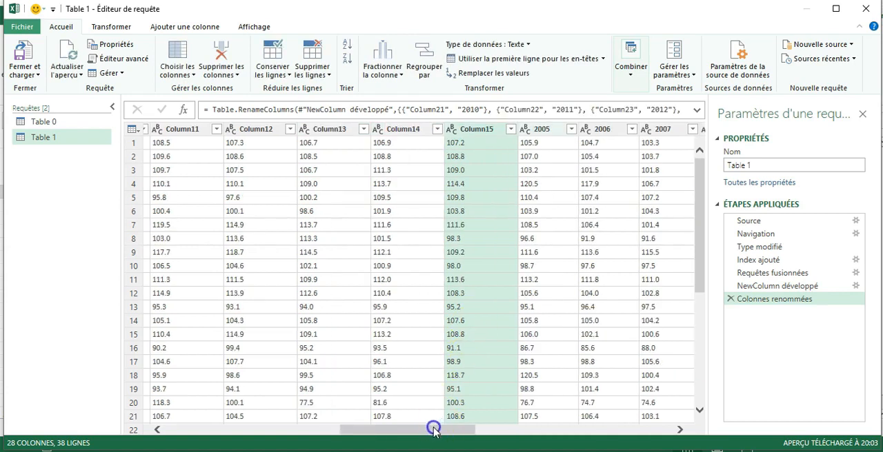
Remove the unrenamed columns Column1 to Column15, which precede the 2005 column
drag(433, 429, 259, 427)
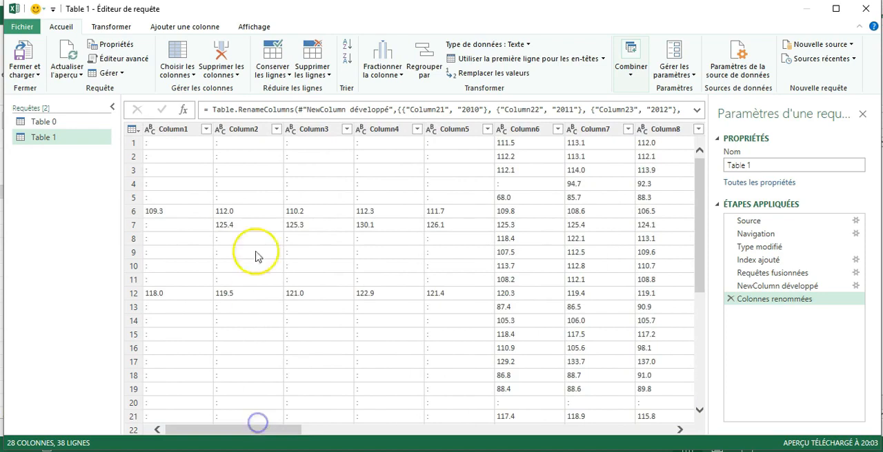
click(173, 131)
key(ctrl+a)
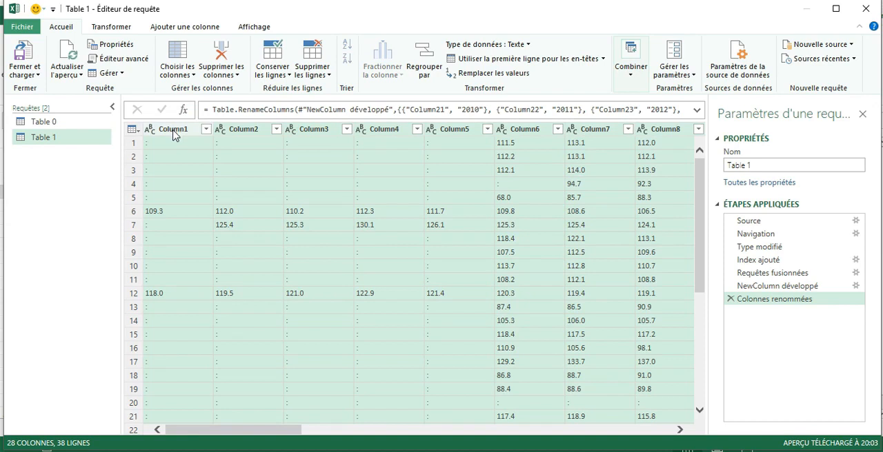
click(227, 52)
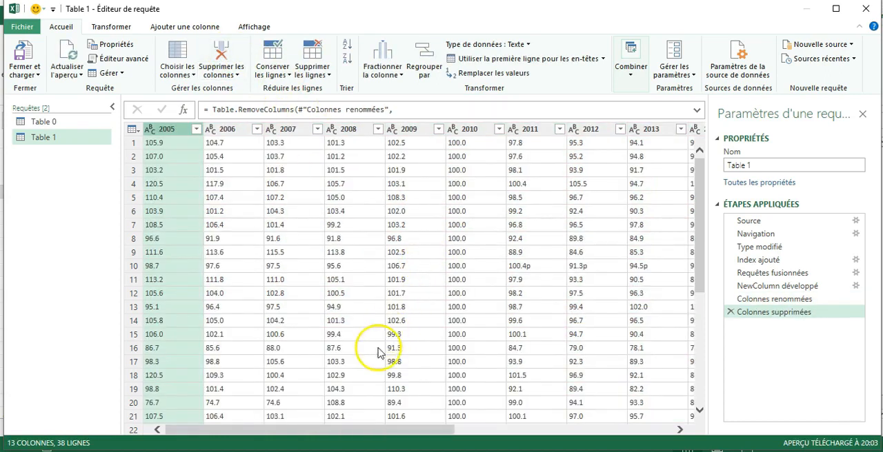
Remove the Index column from the merged Table 1 query
drag(393, 431, 655, 428)
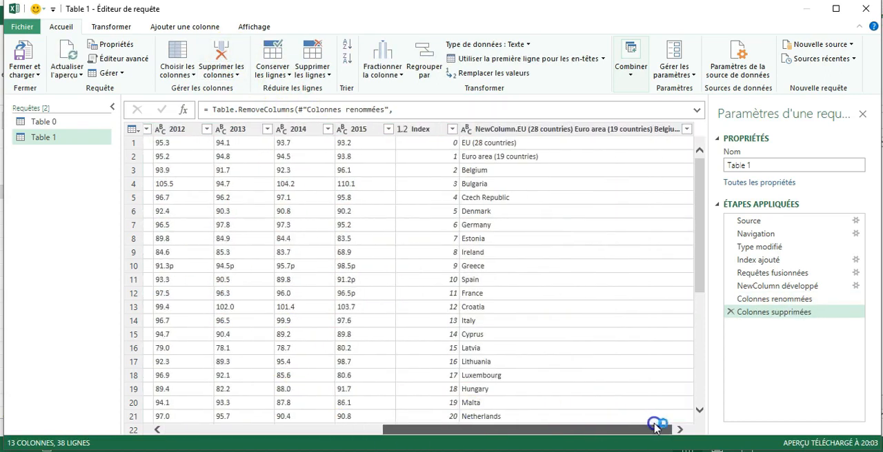
click(418, 129)
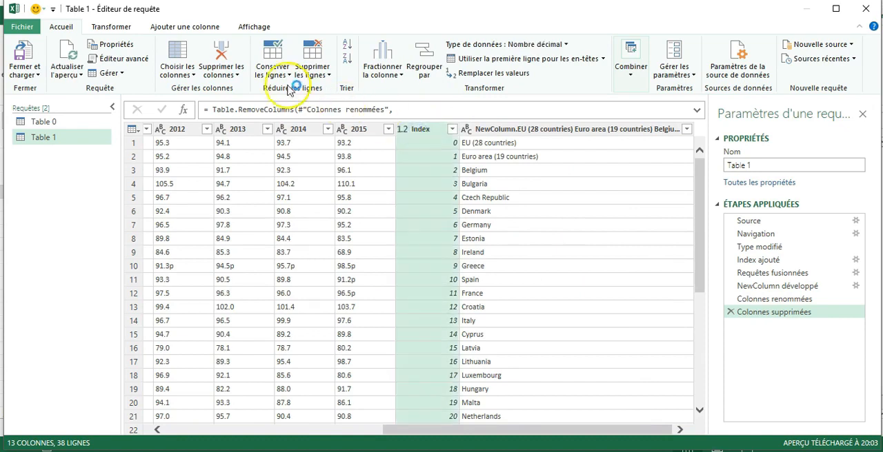
click(225, 55)
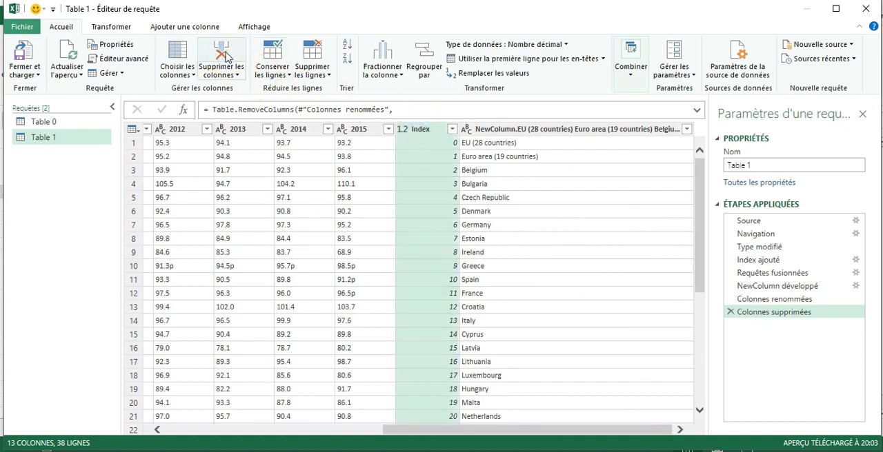
Rename the expanded country name column as Pays
click(570, 158)
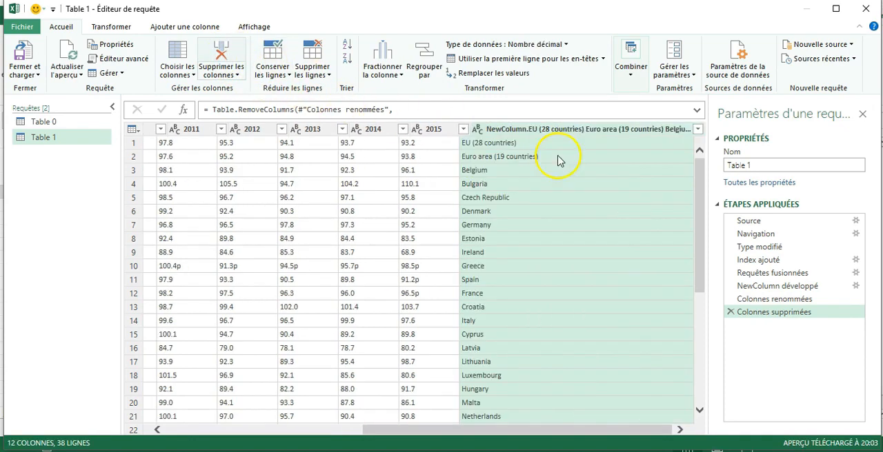
double_click(503, 130)
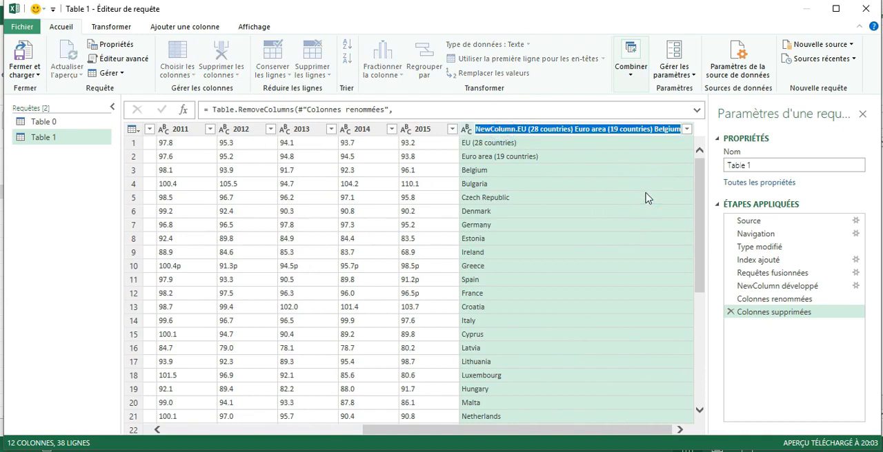
text(Pays)
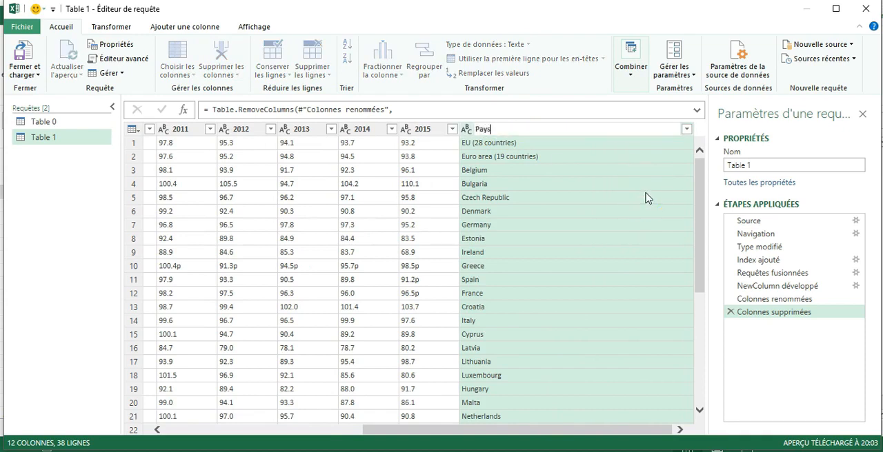
key(Return)
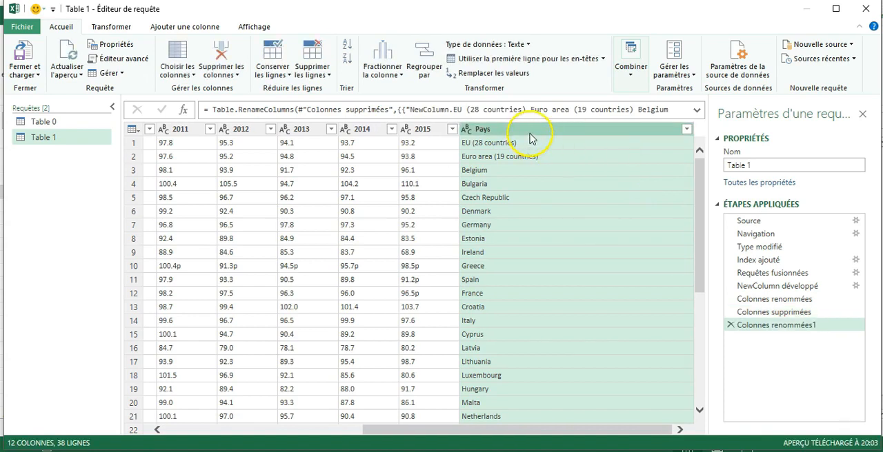
Move the Pays column to the front of Table 1, before 2005, and review the year columns through 2015
drag(535, 133, 124, 125)
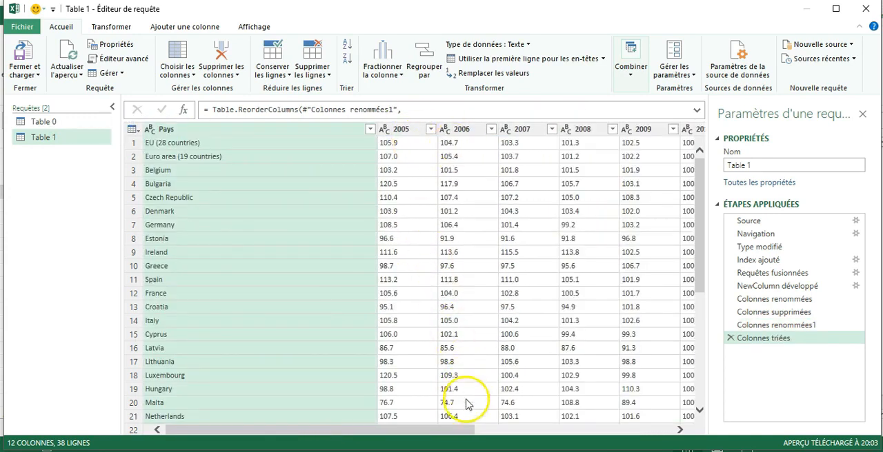
drag(435, 429, 695, 405)
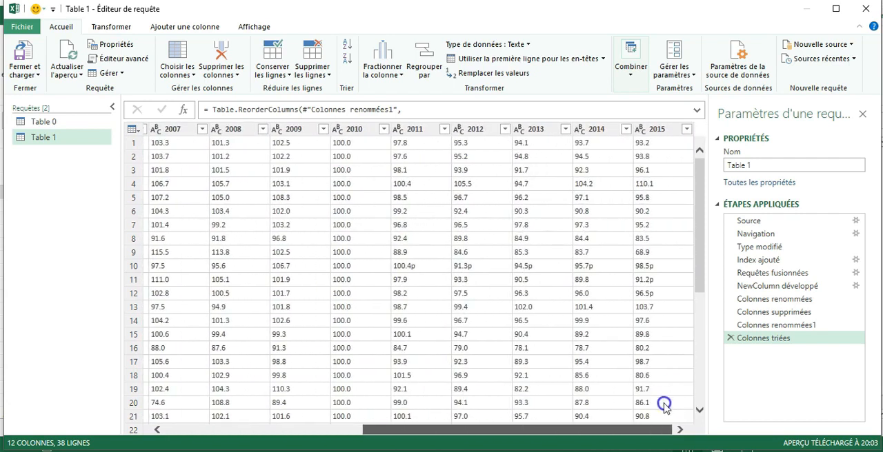
drag(634, 433, 572, 430)
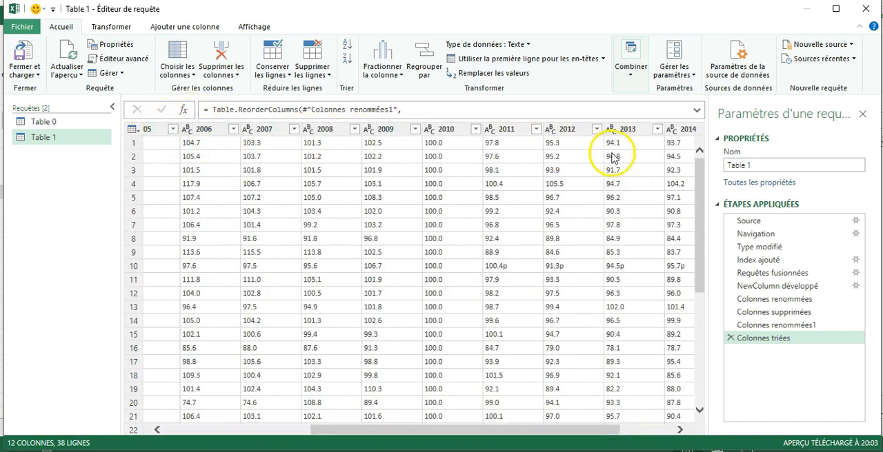
drag(600, 432, 236, 443)
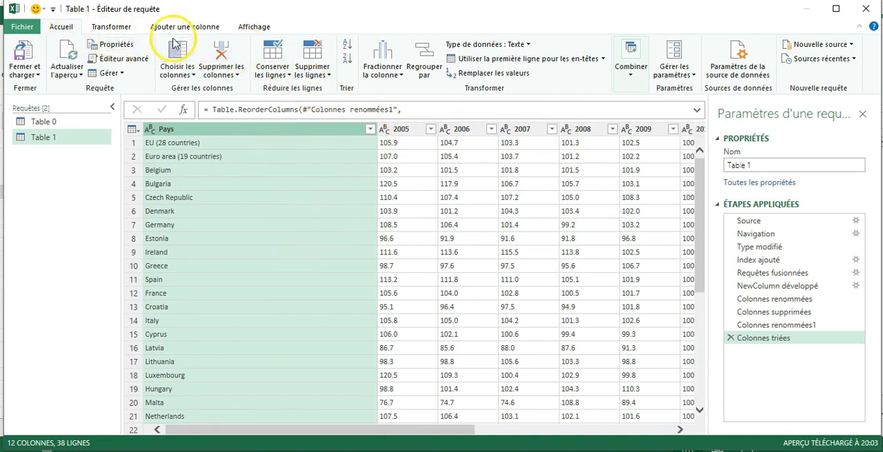
Unpivot all columns other than Pays in Table 1 into attribute-value pairs and look through the resulting rows
click(118, 29)
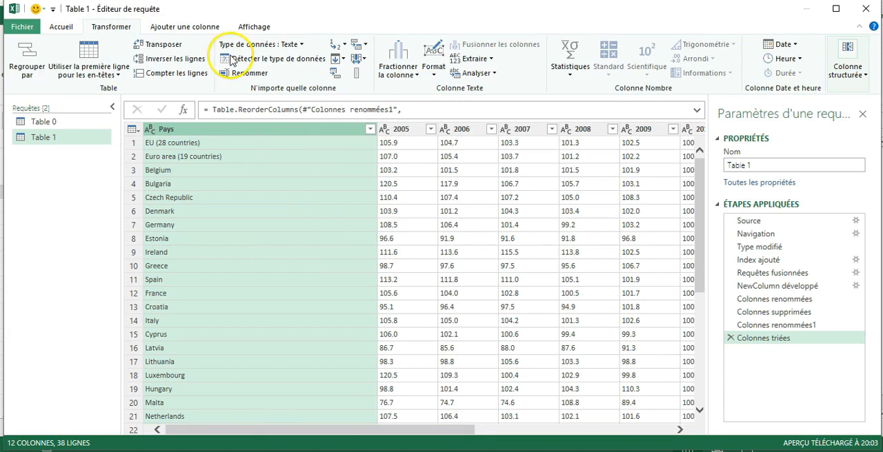
click(367, 44)
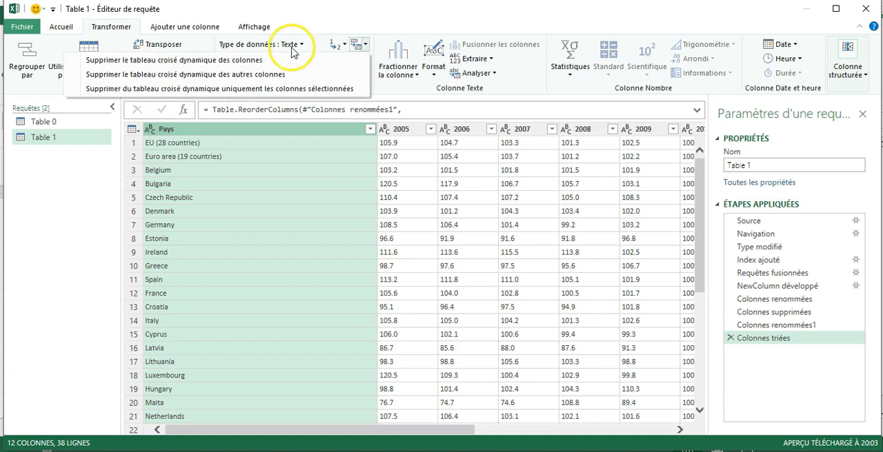
click(366, 8)
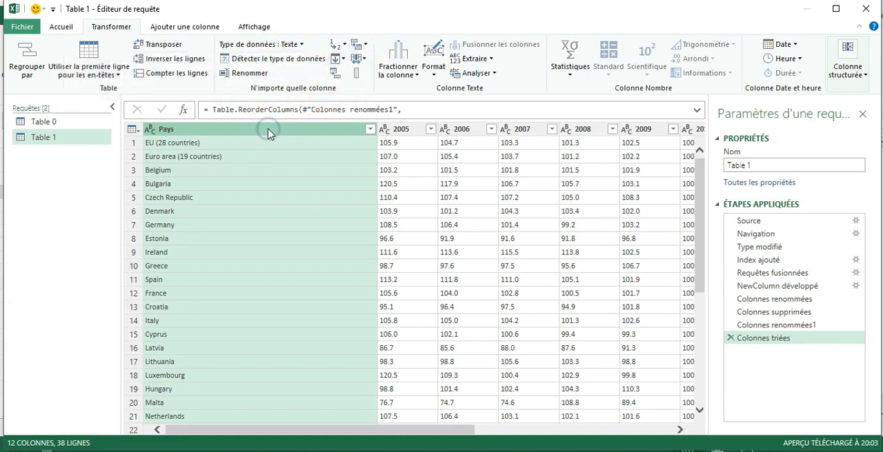
click(366, 45)
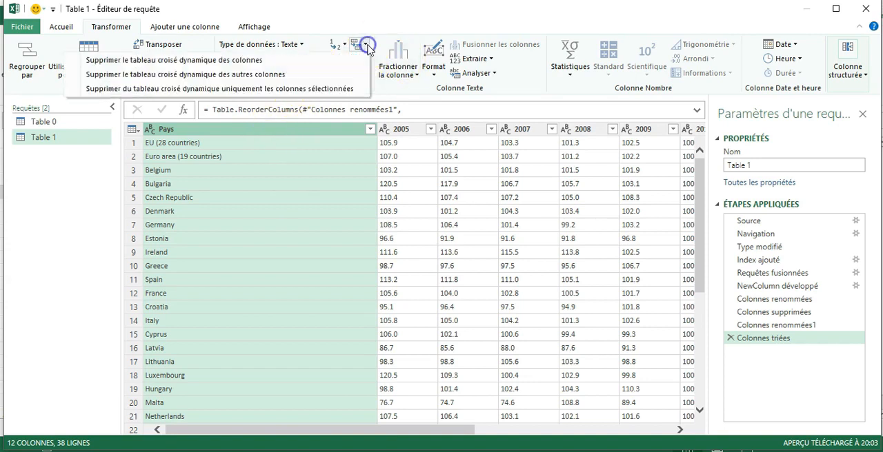
click(195, 74)
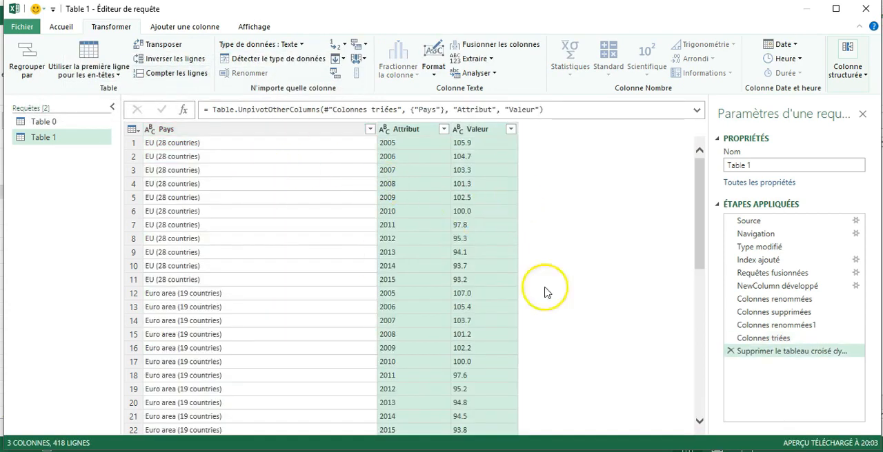
drag(698, 179, 728, 364)
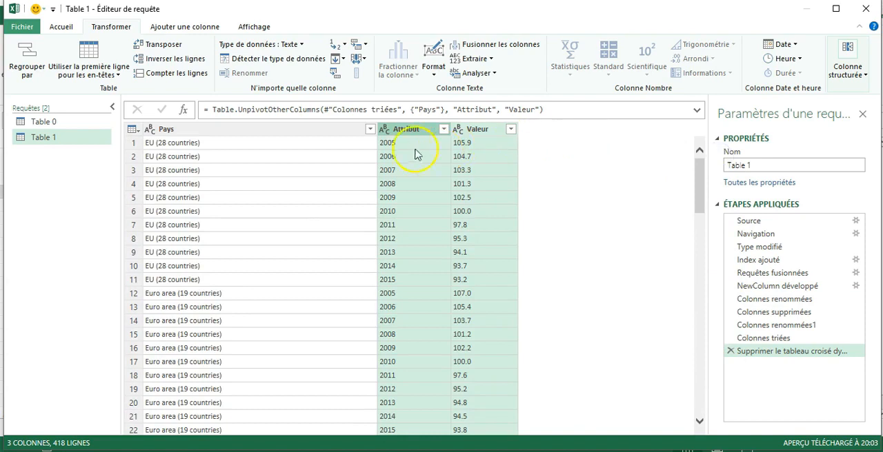
Rename the unpivoted Attribut column as Année and the Valeur column as Indice
double_click(410, 130)
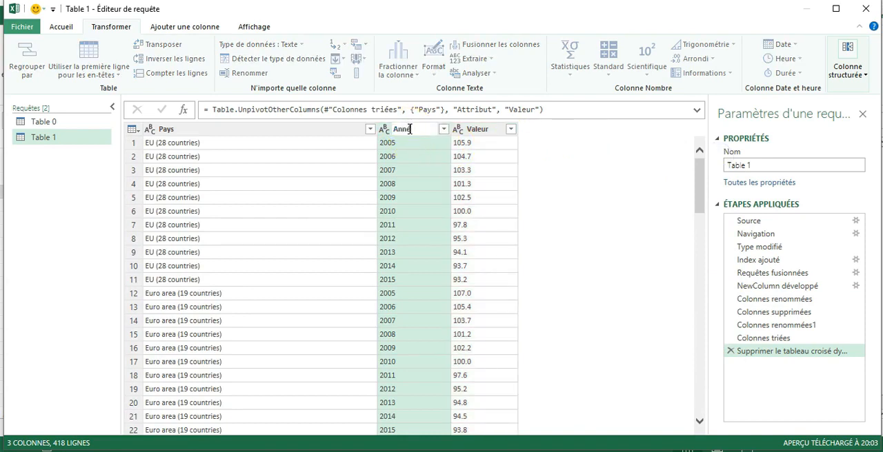
text(Année)
key(Return)
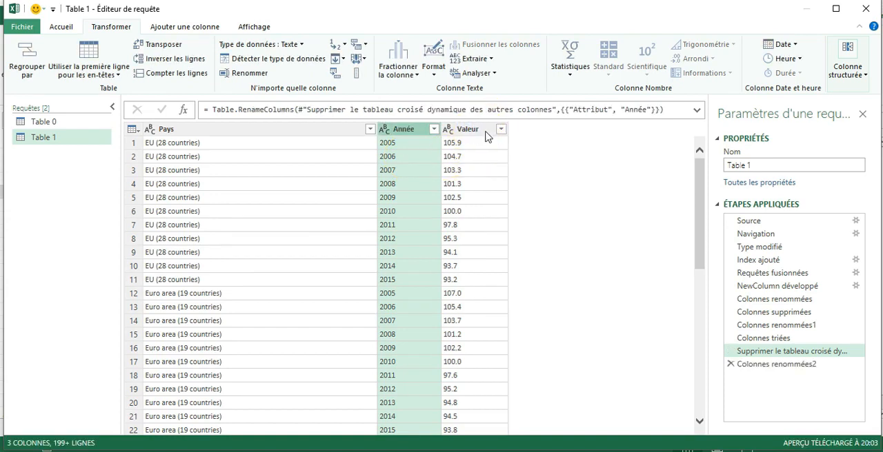
click(479, 131)
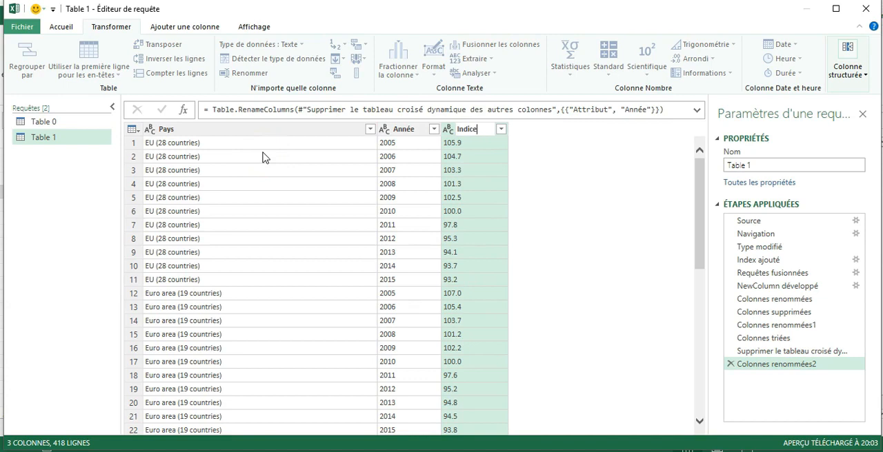
key(Return)
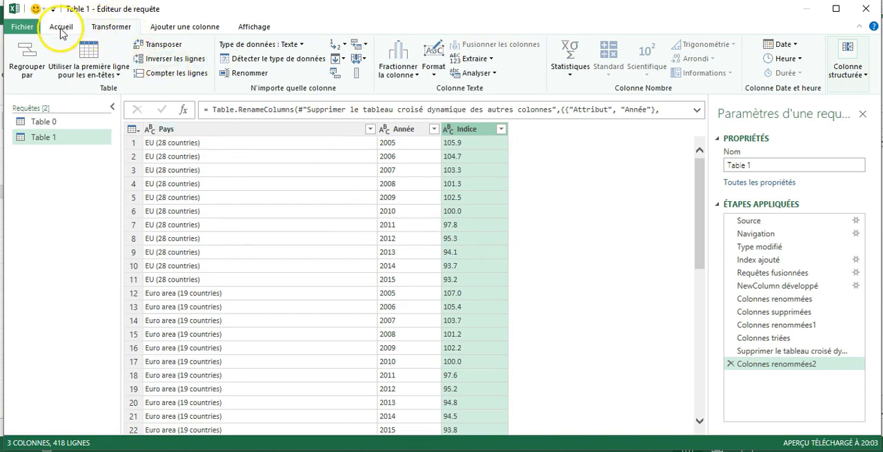
Close the query editor and load the reshaped Table 1 into the workbook
click(23, 28)
click(55, 61)
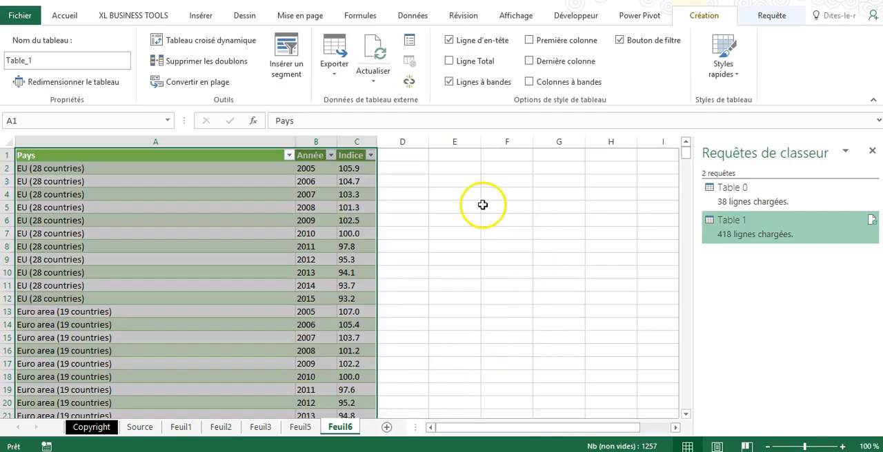
click(441, 230)
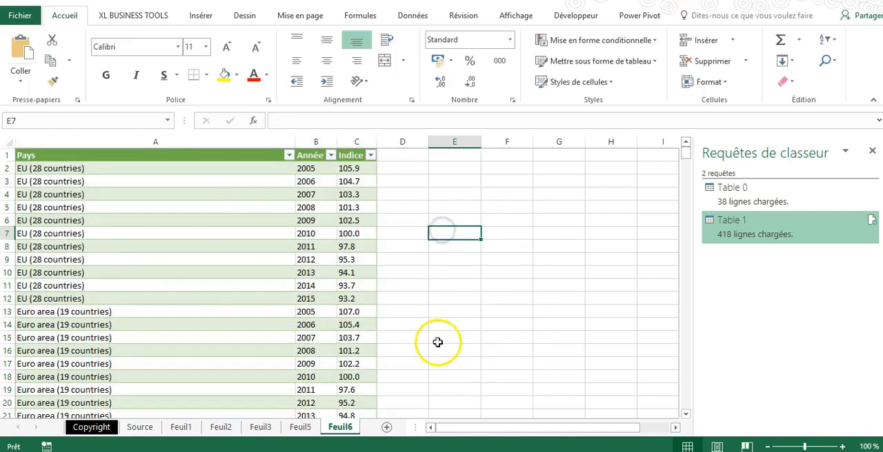
Compare sheets Feuil5 and Feuil6, and change the Table 0 query's loading to connection only, accepting the removal of its worksheet table
click(305, 422)
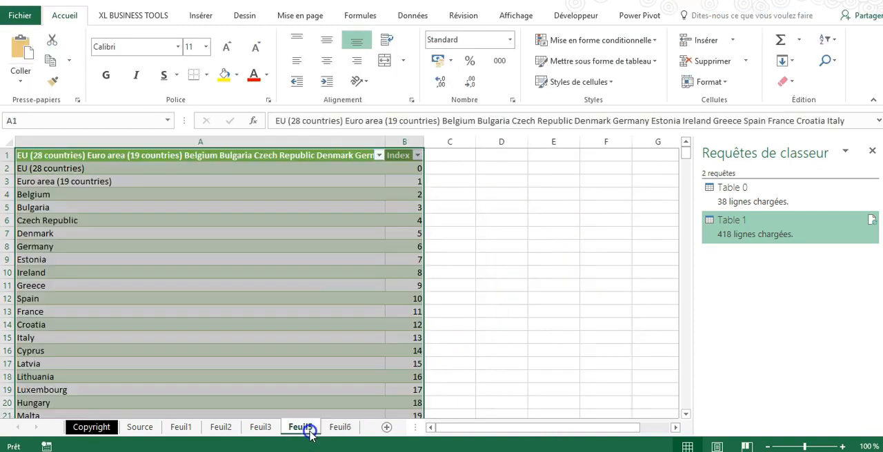
click(340, 428)
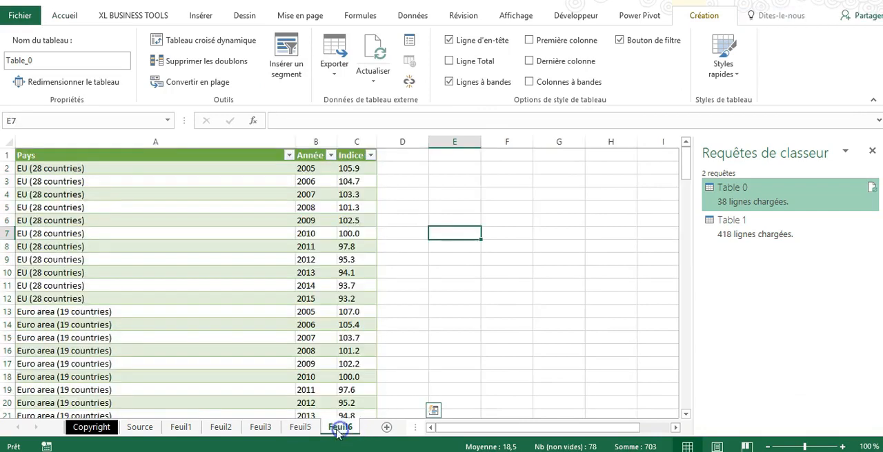
click(308, 428)
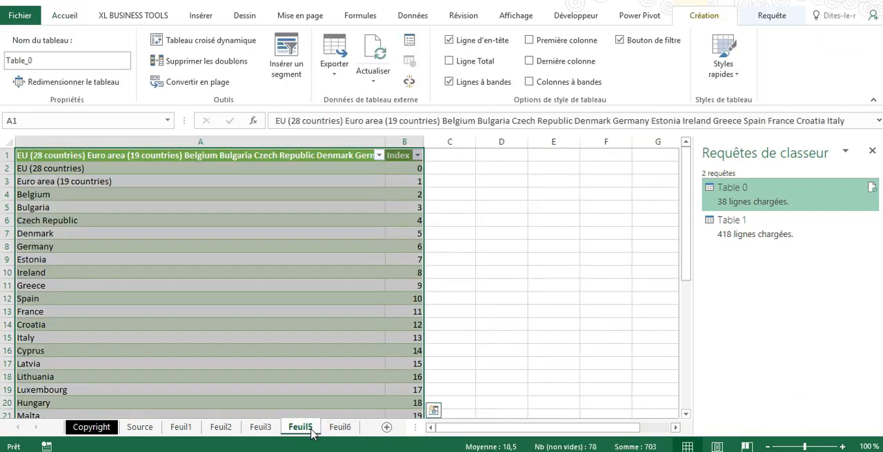
click(338, 427)
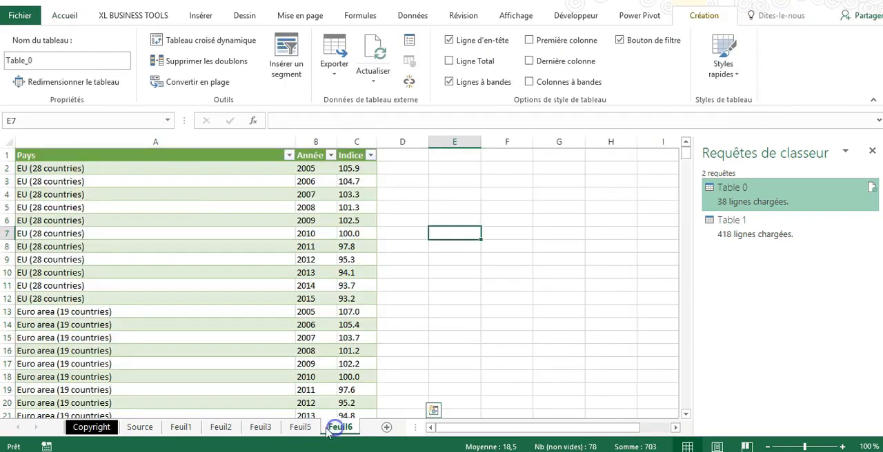
click(309, 427)
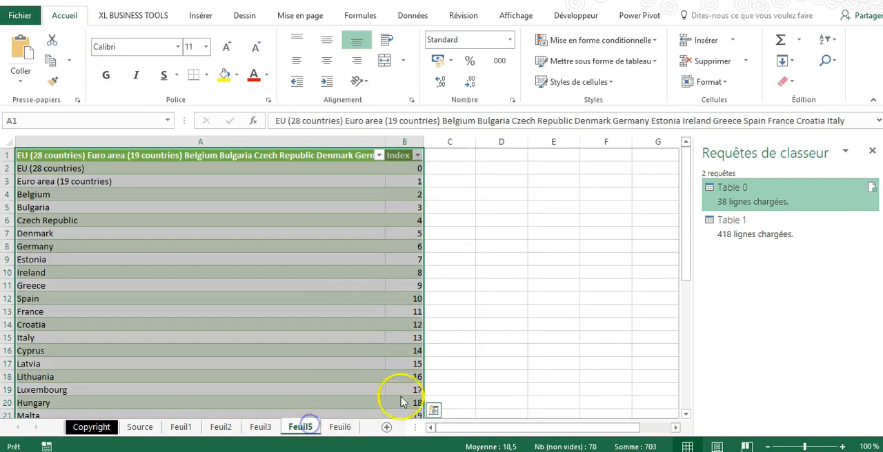
right_click(788, 200)
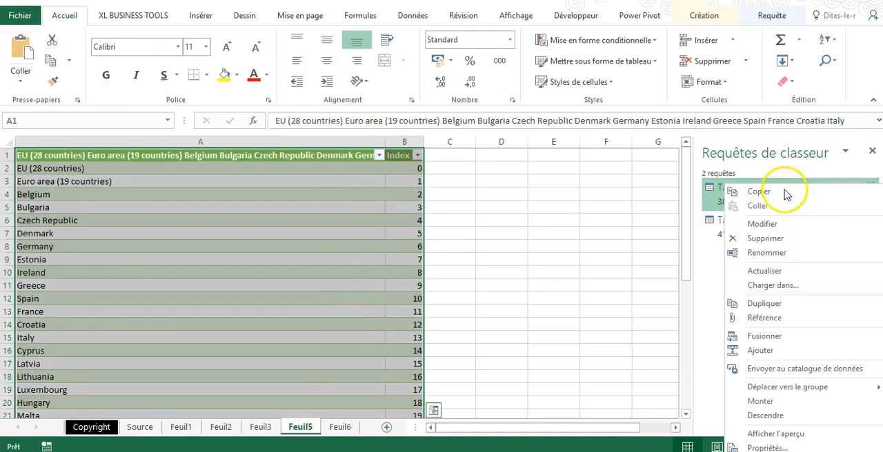
click(792, 288)
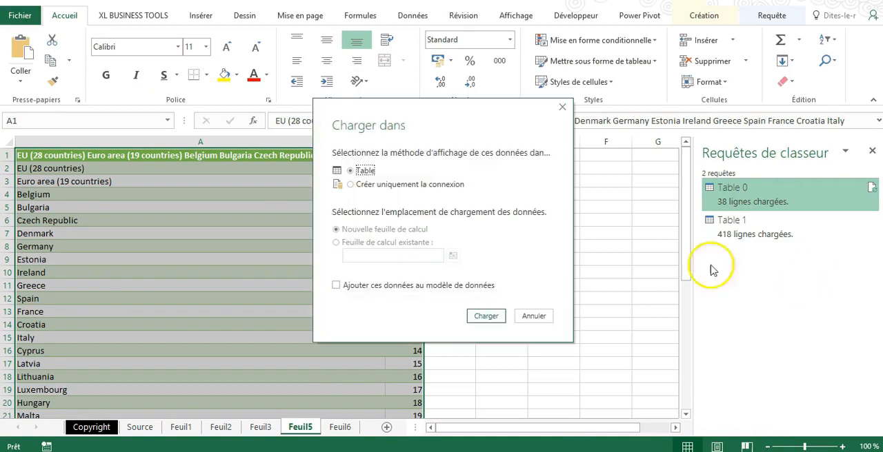
drag(455, 124, 567, 131)
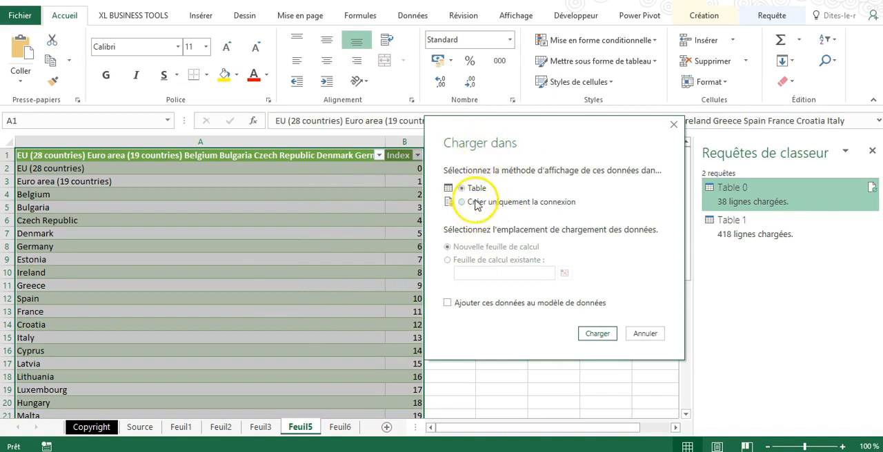
click(596, 334)
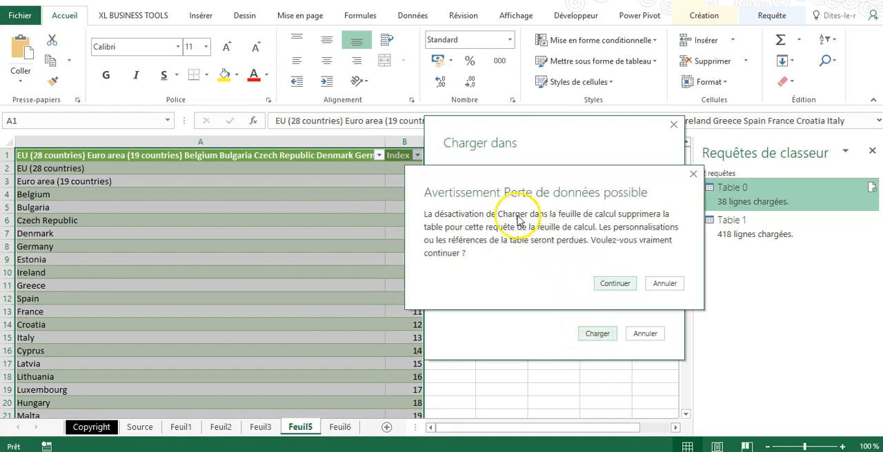
click(614, 283)
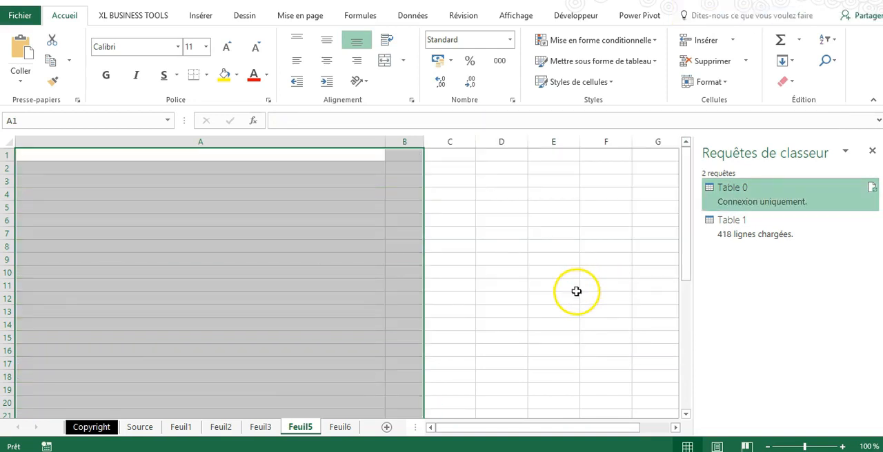
Delete the emptied worksheet Feuil5
right_click(309, 425)
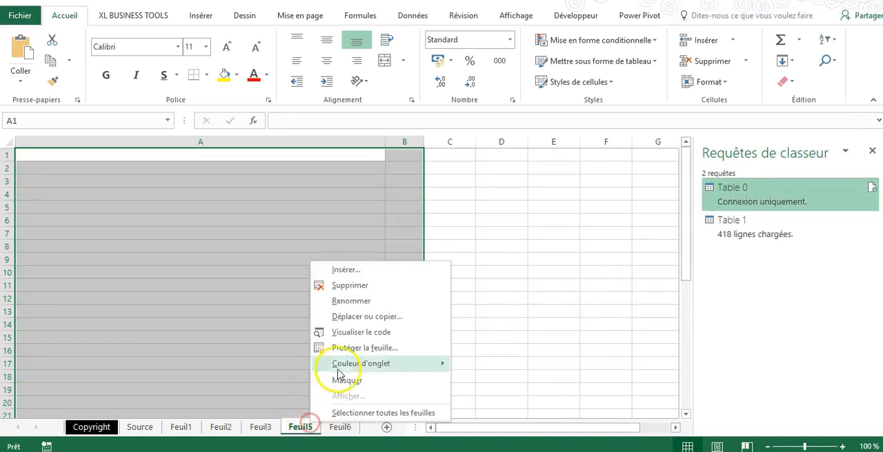
click(340, 230)
click(401, 264)
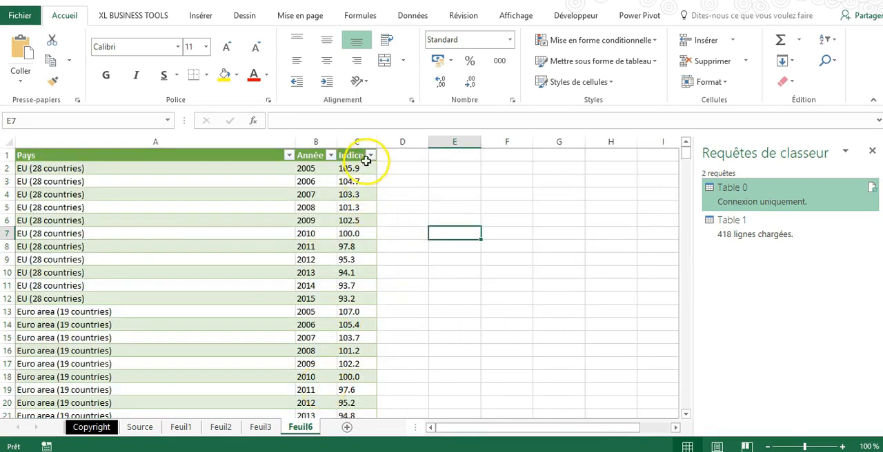
Check the Indice column's filter values without filtering, and replace every point with a comma throughout that column
click(370, 156)
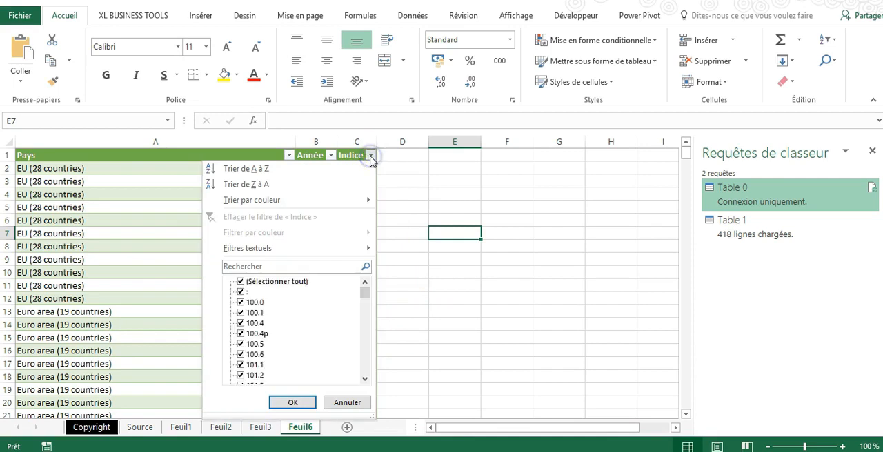
click(366, 297)
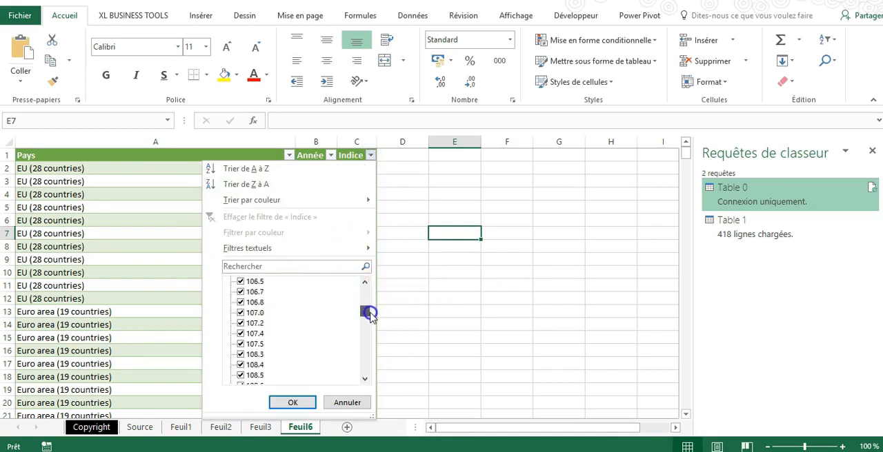
drag(370, 318, 374, 262)
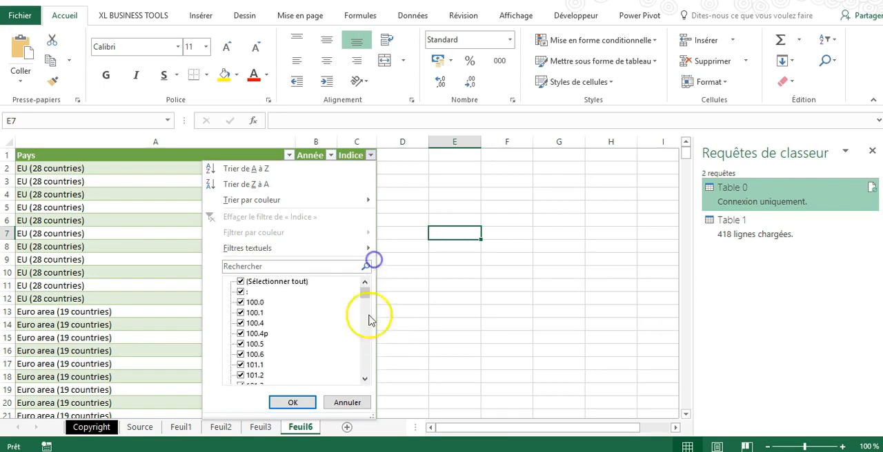
click(347, 403)
click(360, 159)
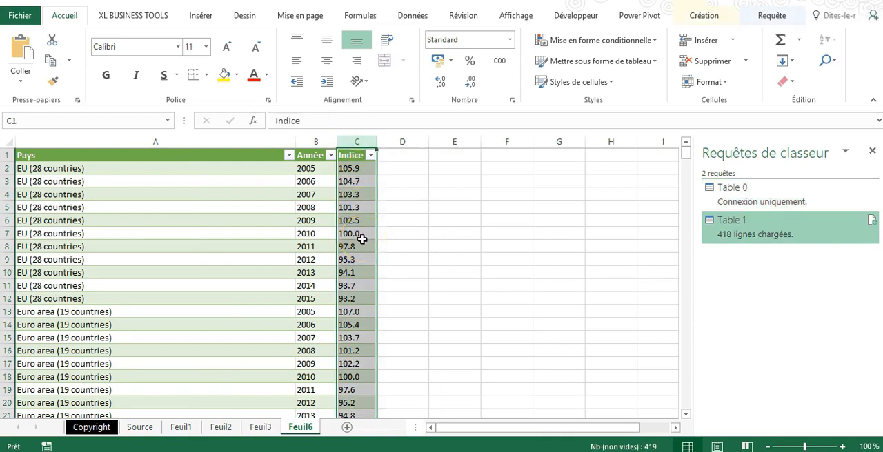
key(ctrl+h)
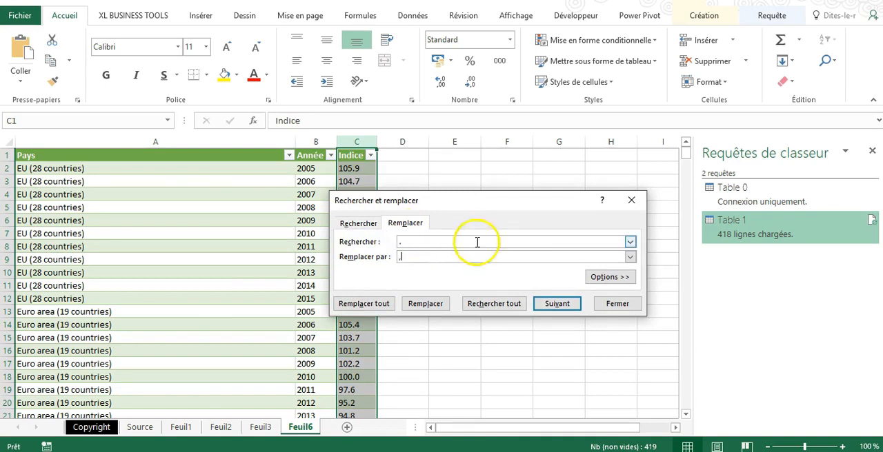
click(360, 303)
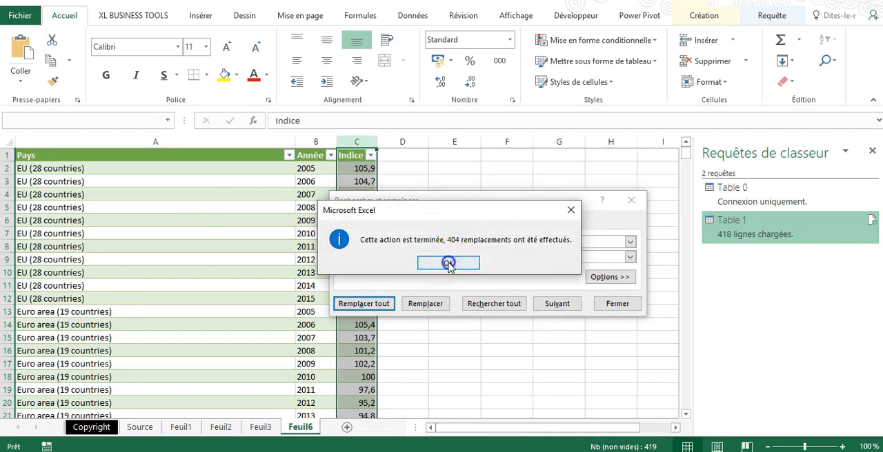
click(448, 263)
click(627, 307)
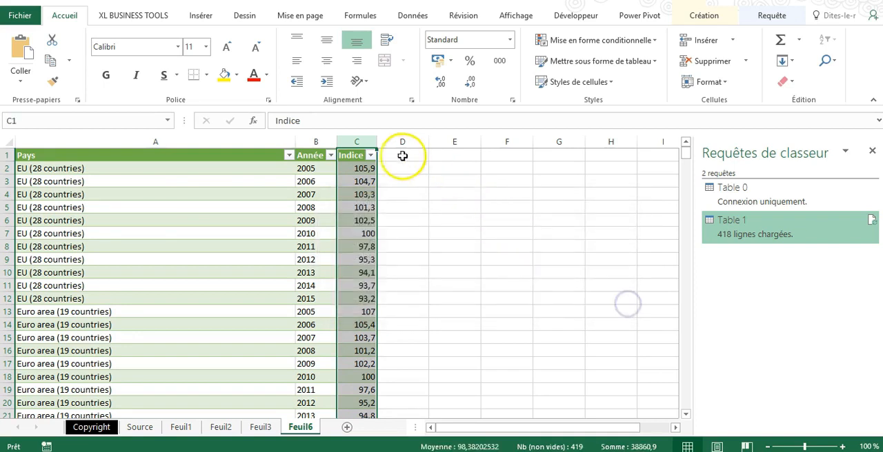
Check the Indice column's filter values without filtering, and remove every letter p from that column by replacing it with nothing
click(370, 155)
drag(362, 291, 384, 378)
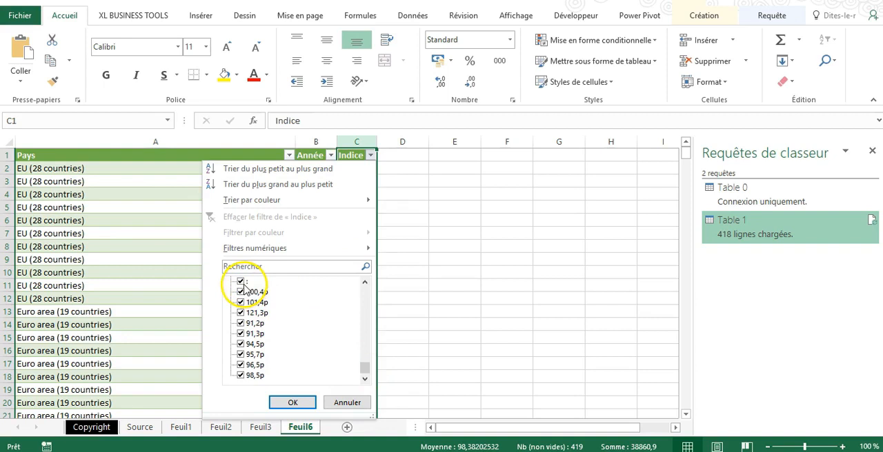
click(365, 284)
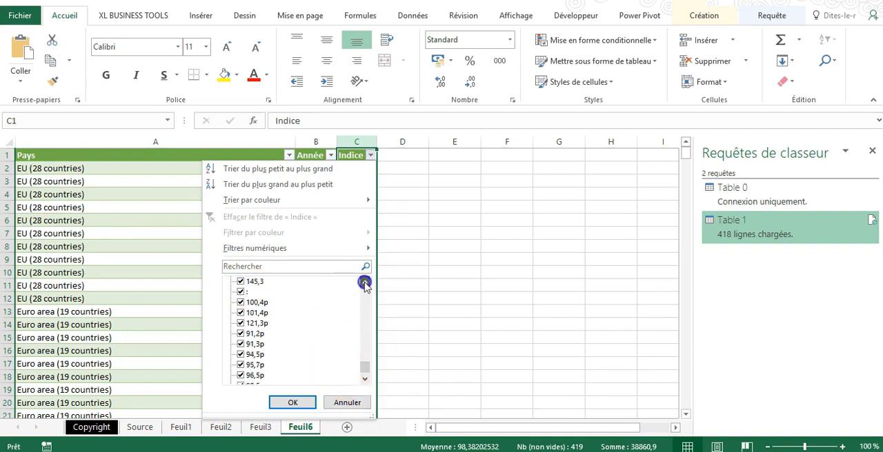
click(357, 402)
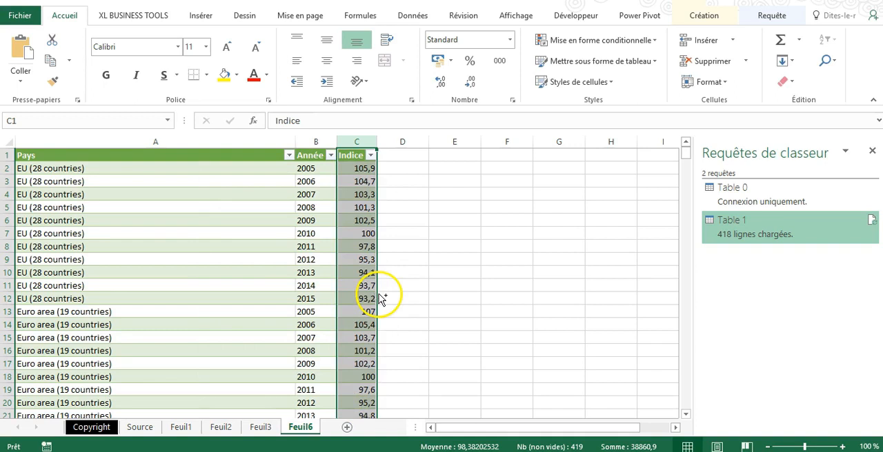
key(ctrl+h)
click(407, 257)
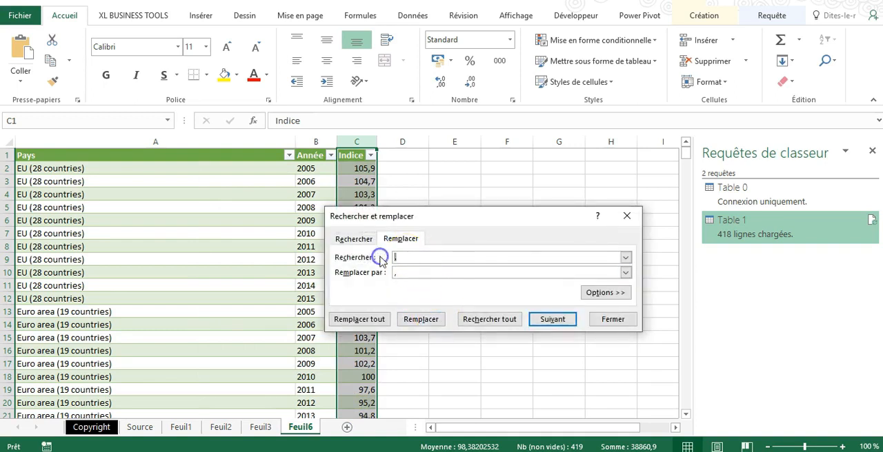
click(385, 278)
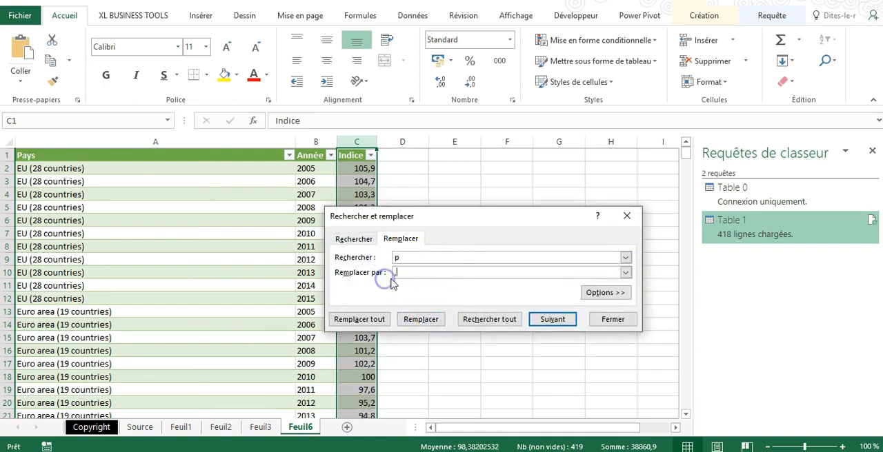
click(359, 319)
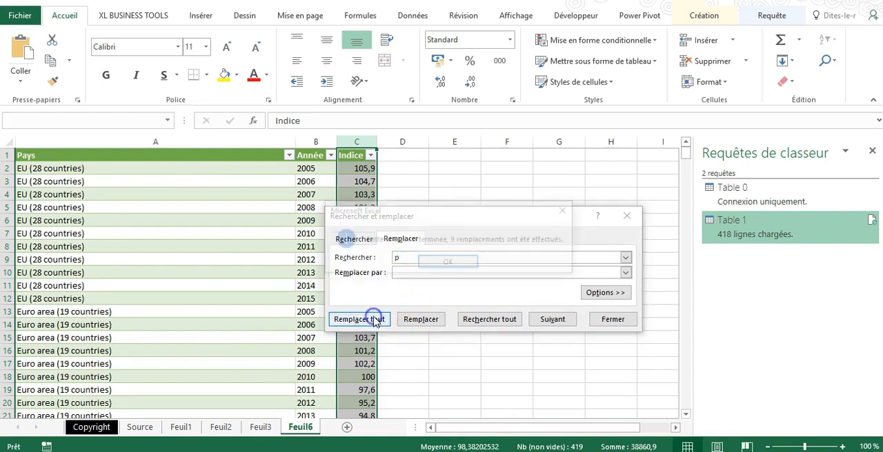
click(463, 263)
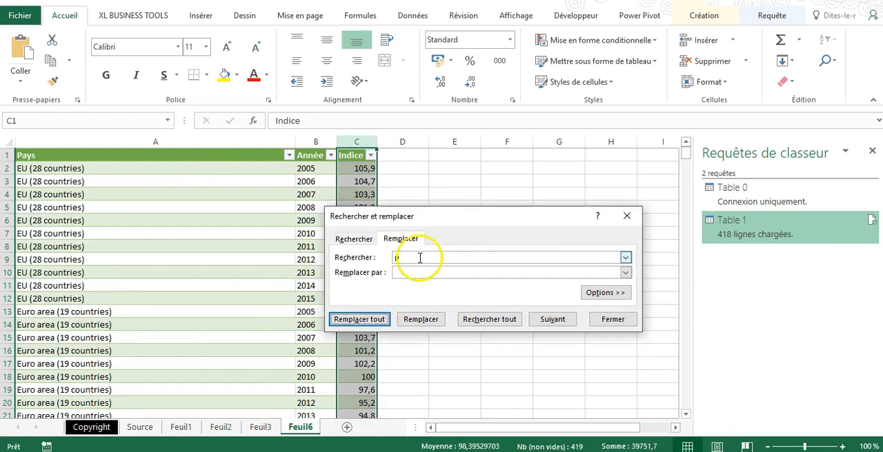
Try to remove every letter b from the Indice column, and clear the remaining non-numeric marks with a further replacement by nothing
click(384, 257)
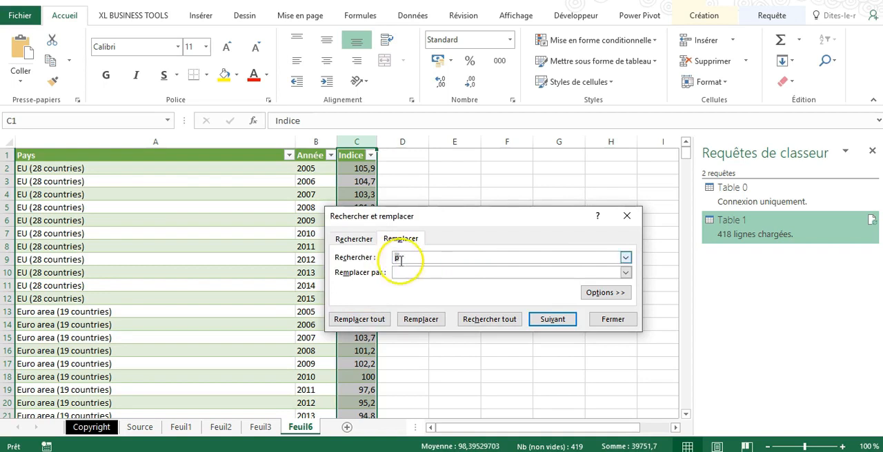
click(360, 319)
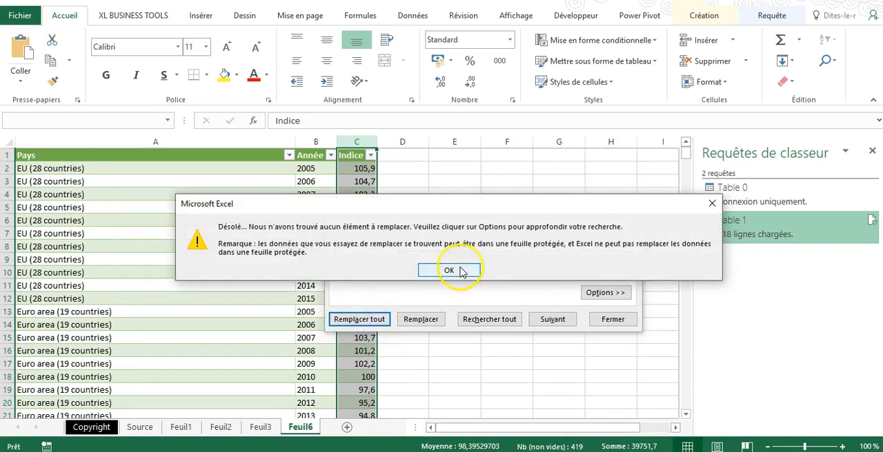
click(459, 270)
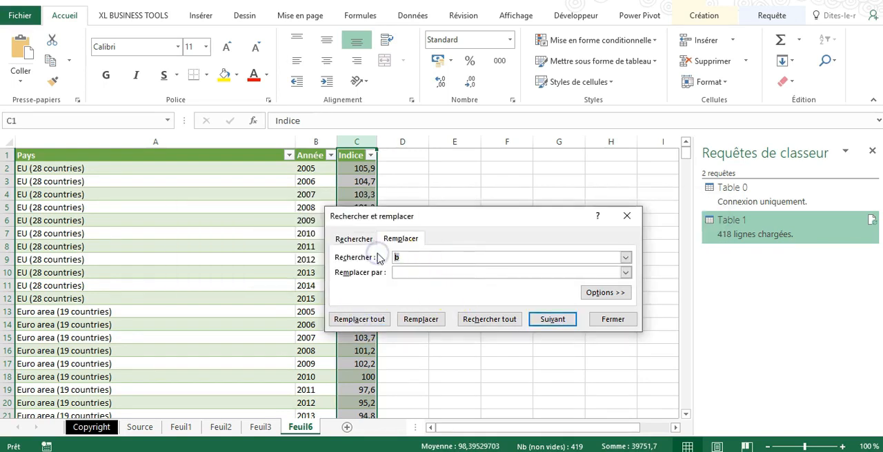
click(386, 315)
key(Return)
key(Escape)
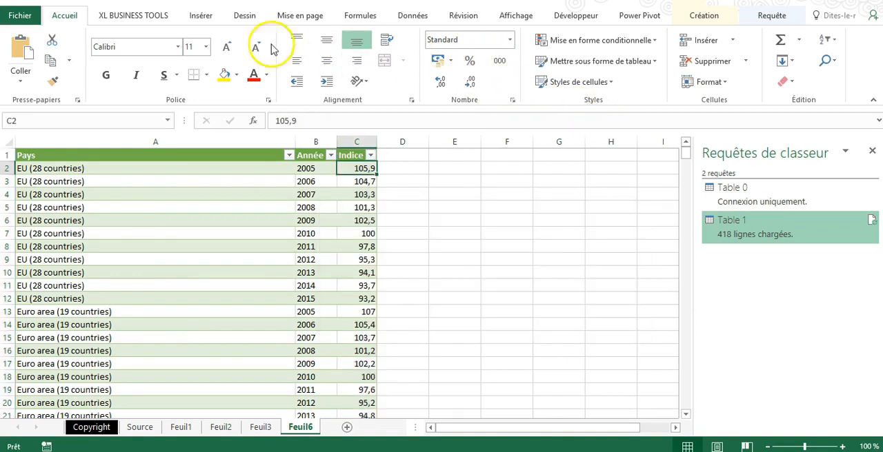
Create a PivotTable from Table_1 on a new worksheet, with Année as filter, Pays as rows and Indice as values
click(202, 15)
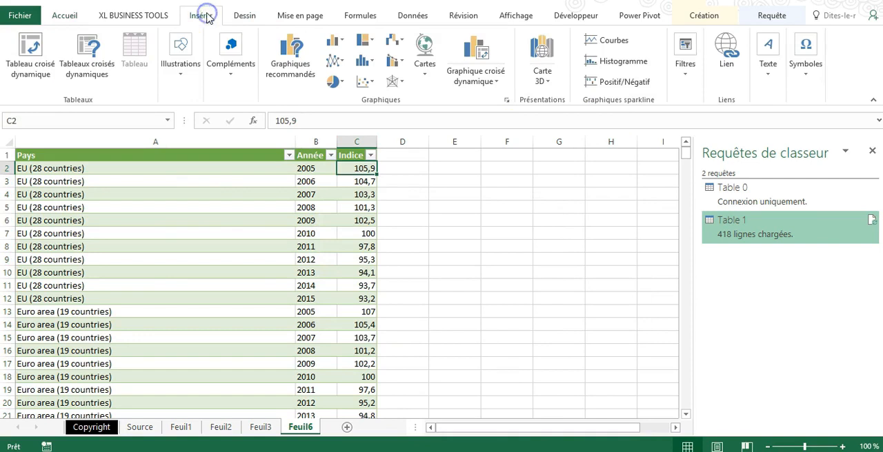
click(27, 52)
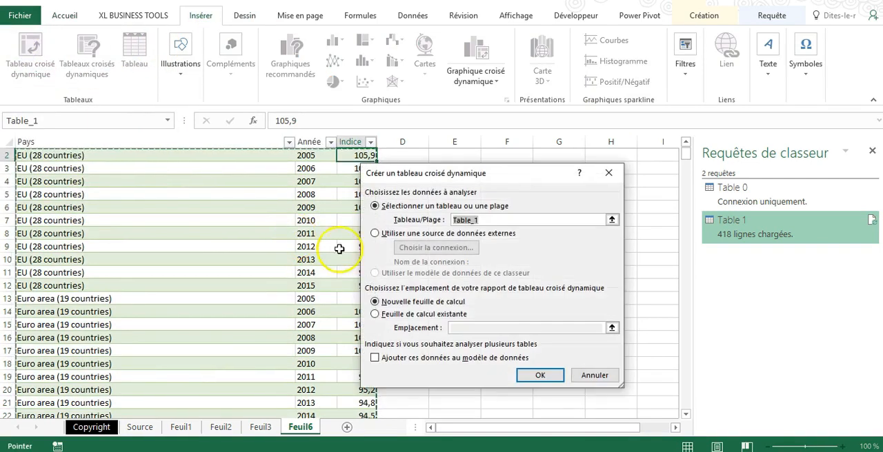
click(544, 376)
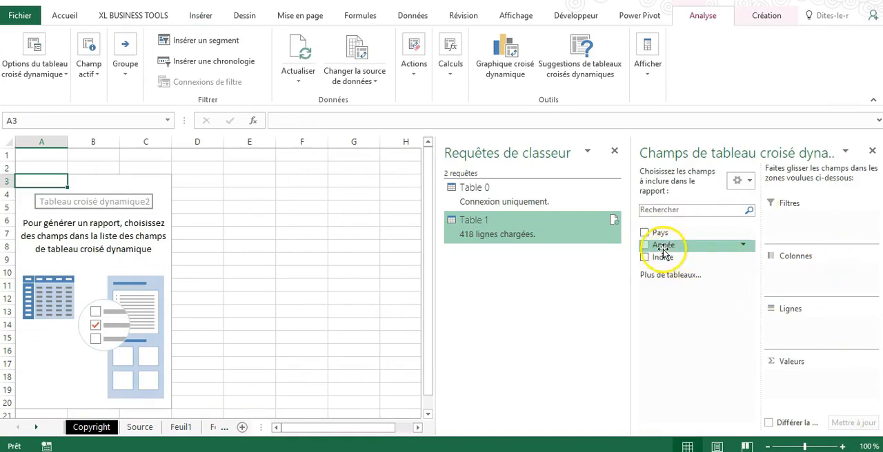
drag(662, 248, 786, 221)
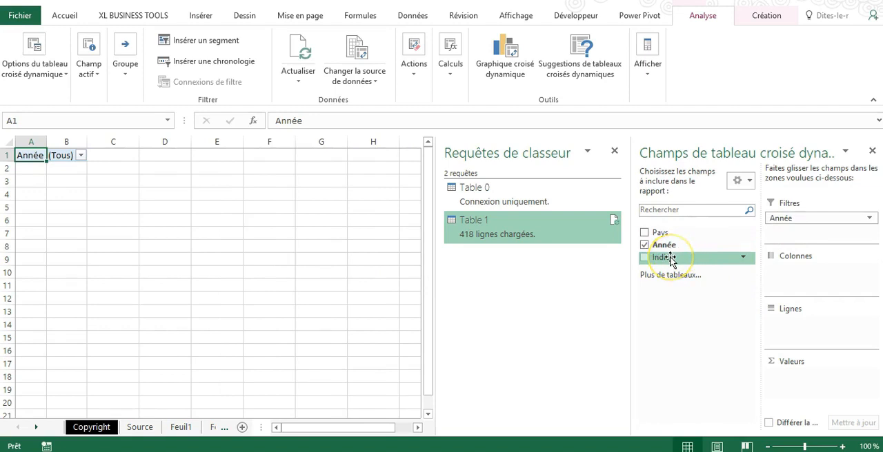
drag(670, 258, 818, 378)
drag(683, 238, 805, 330)
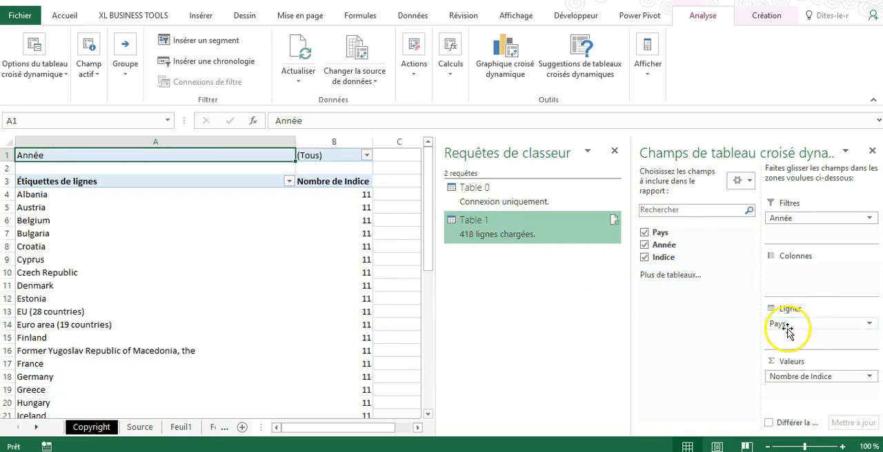
Summarise the PivotTable's Indice values by average (Moyenne)
click(869, 379)
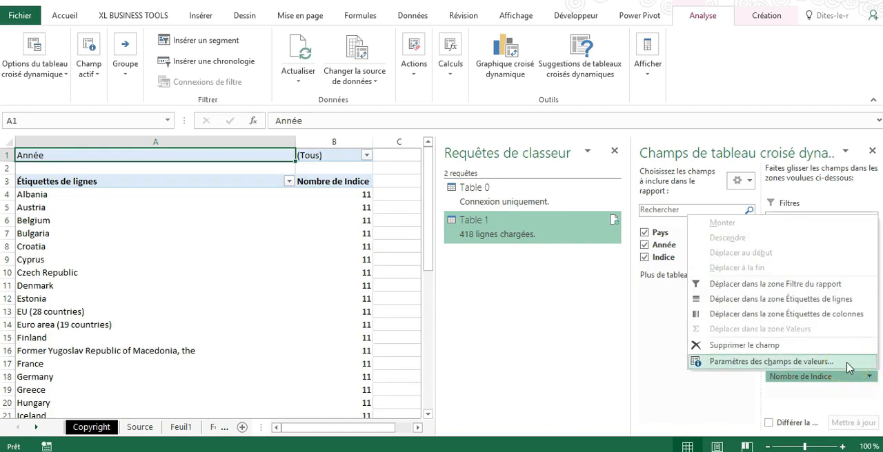
click(840, 364)
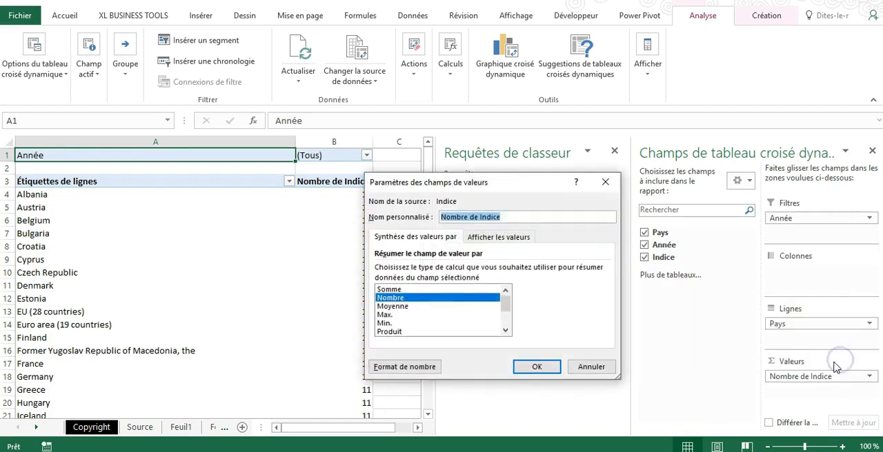
click(404, 306)
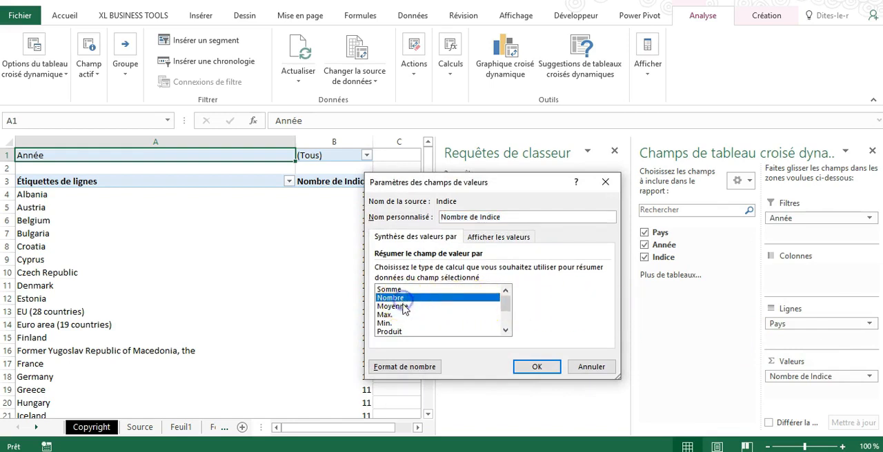
click(547, 369)
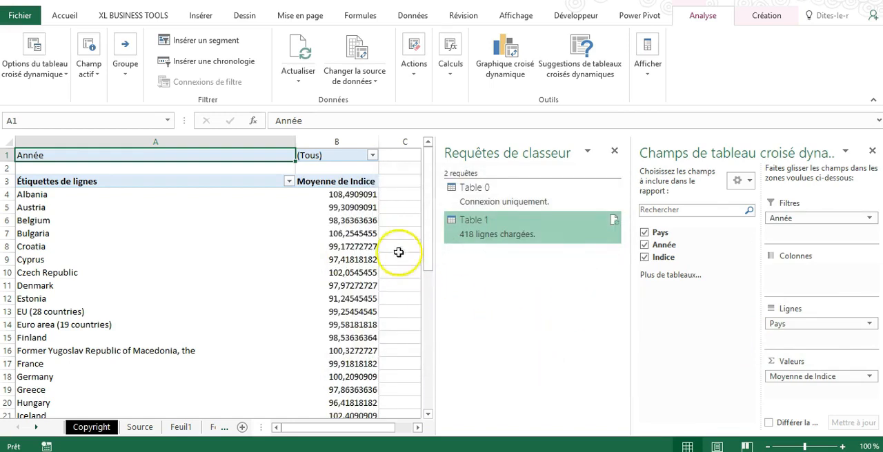
Set the number format of Moyenne de Indice to Comptabilité with 1 decimal place and the € symbol
click(864, 376)
click(793, 361)
click(416, 366)
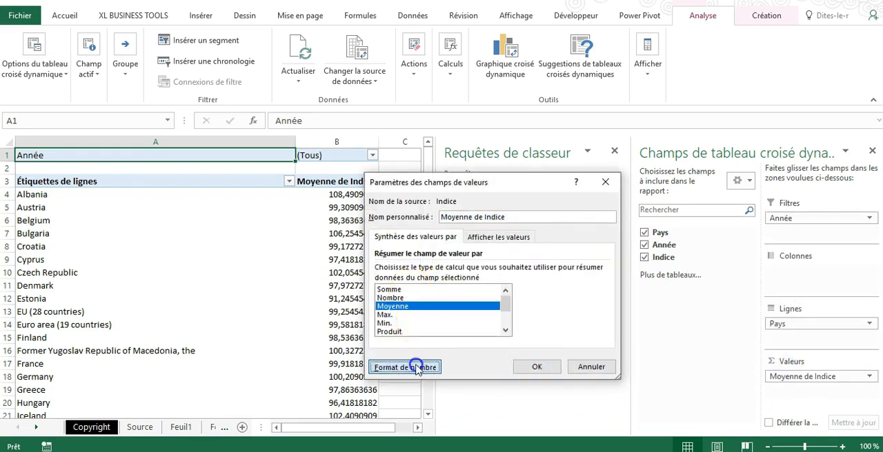
click(366, 212)
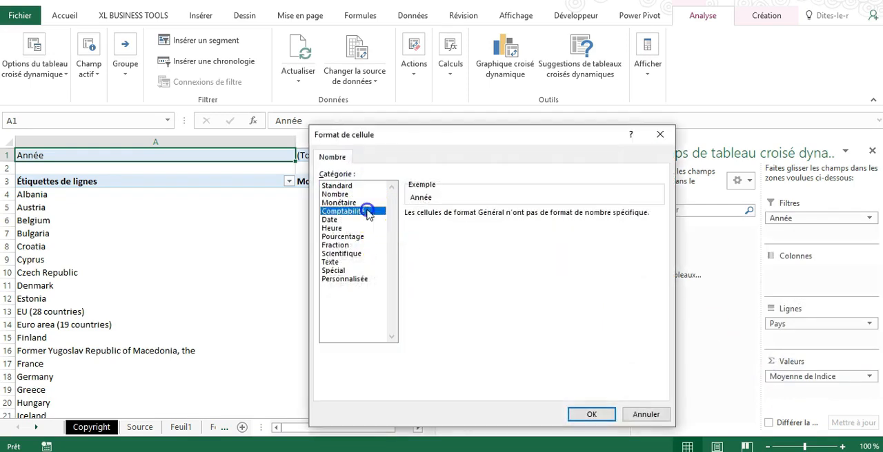
click(586, 415)
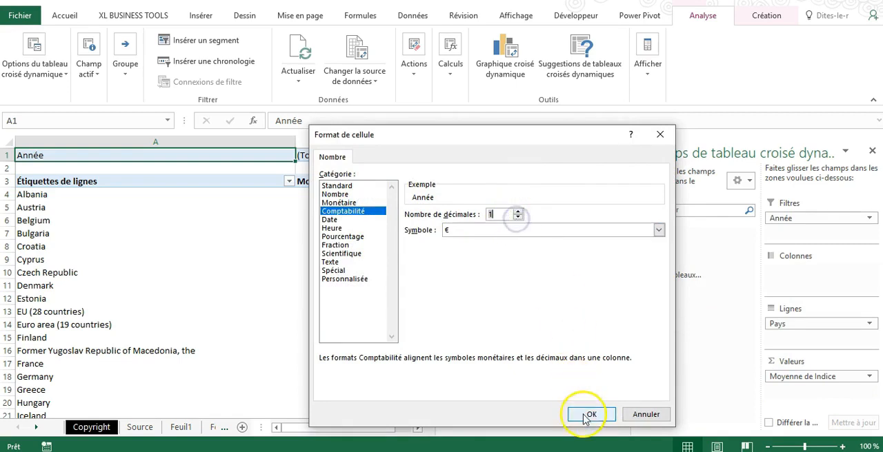
click(538, 367)
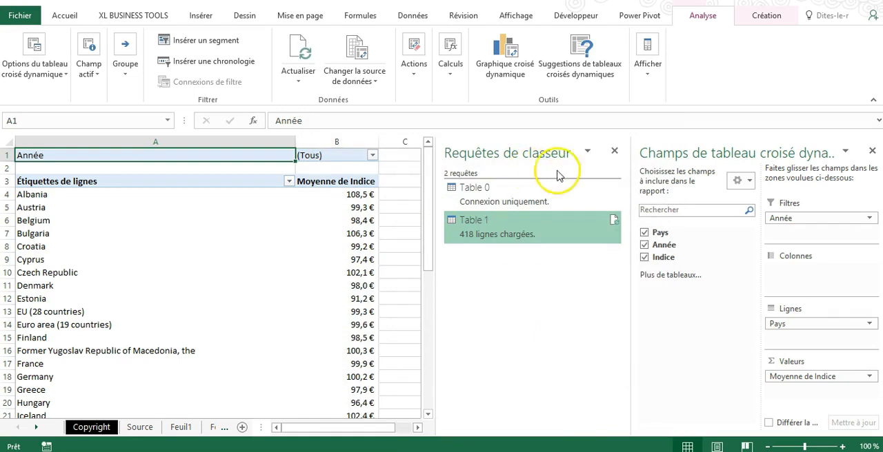
Close the workbook queries list, and remove the euro symbol from the PivotTable's country averages, keeping one decimal place
click(614, 151)
click(454, 208)
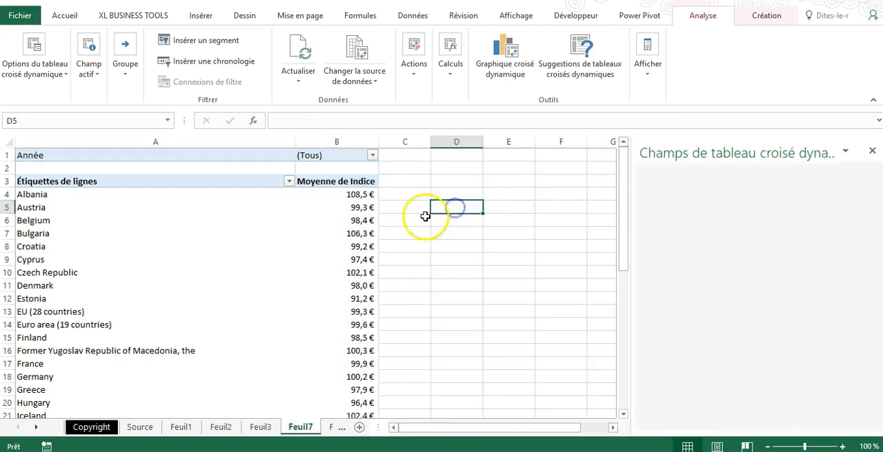
click(336, 207)
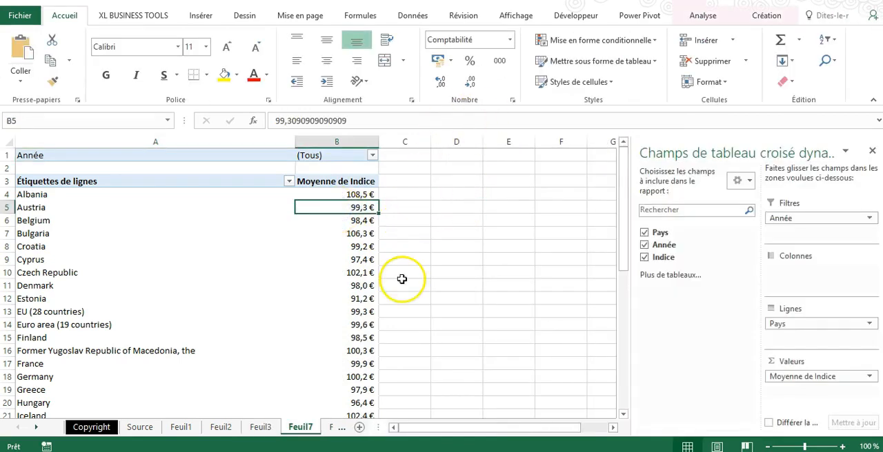
scroll(350, 251, down, 9)
scroll(351, 251, up, 9)
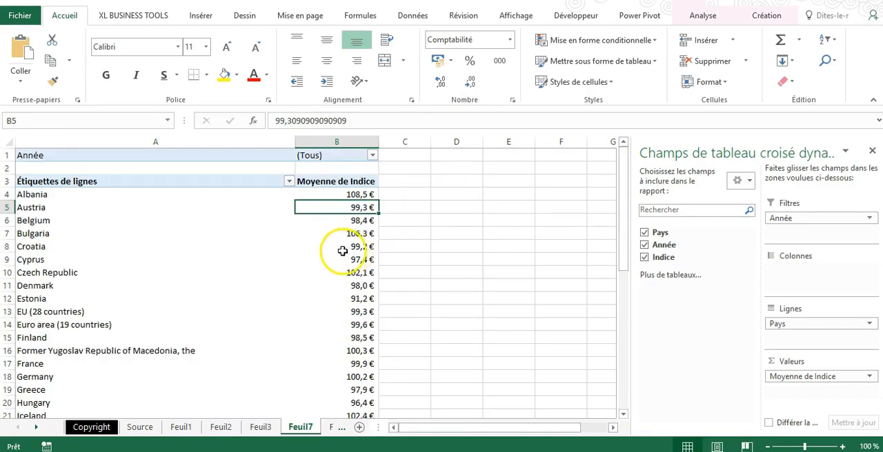
scroll(342, 251, down, 9)
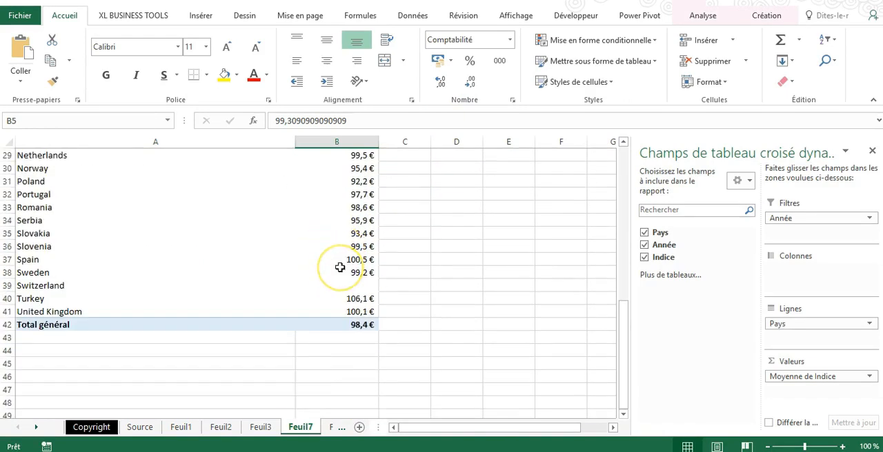
scroll(340, 268, up, 9)
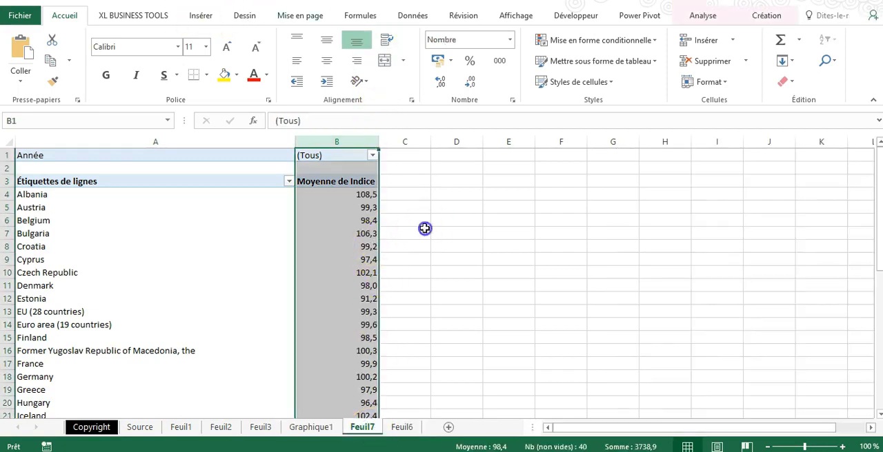
click(422, 232)
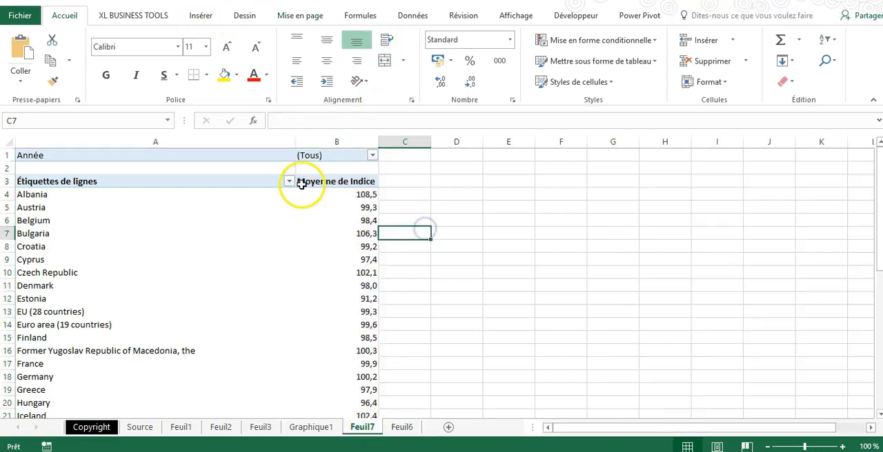
Sort the PivotTable's countries in descending order by Moyenne de Indice
click(288, 180)
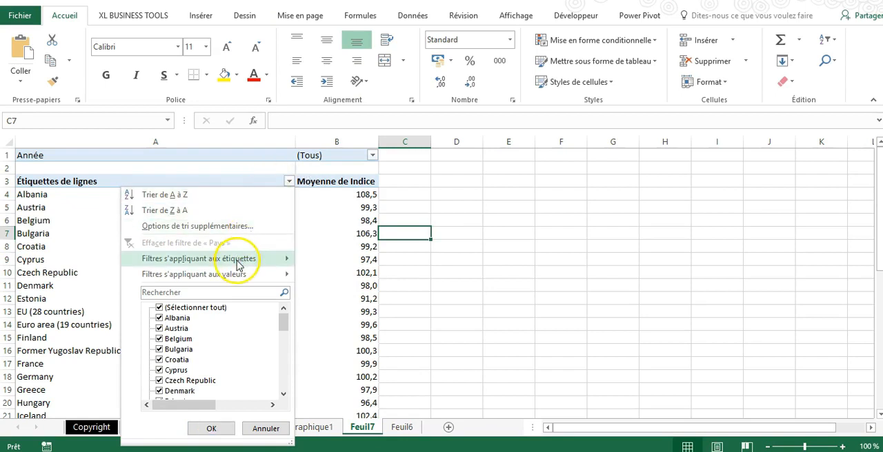
mouse_move(238, 264)
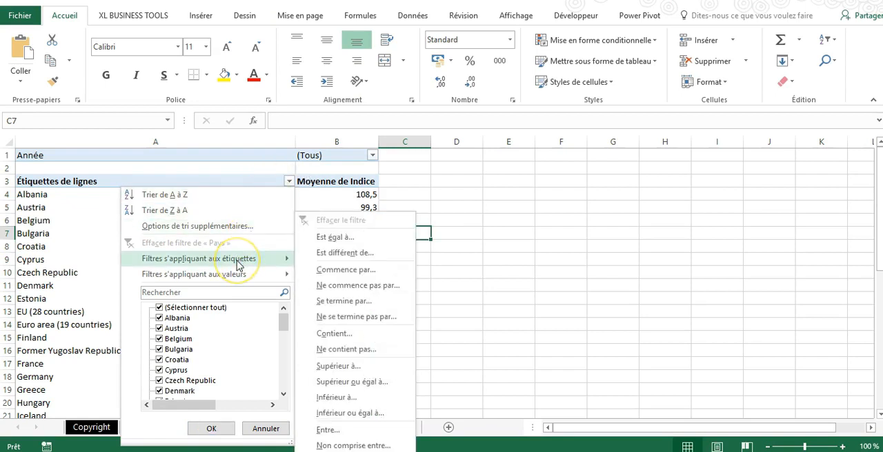
click(214, 226)
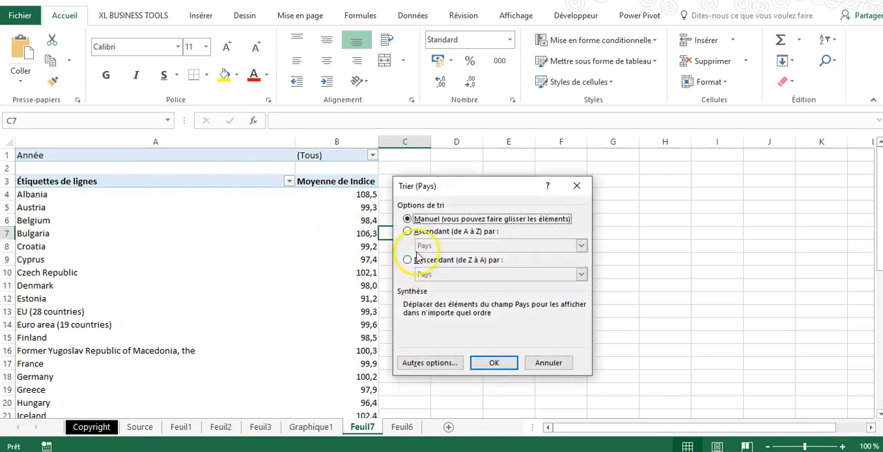
click(416, 263)
click(442, 274)
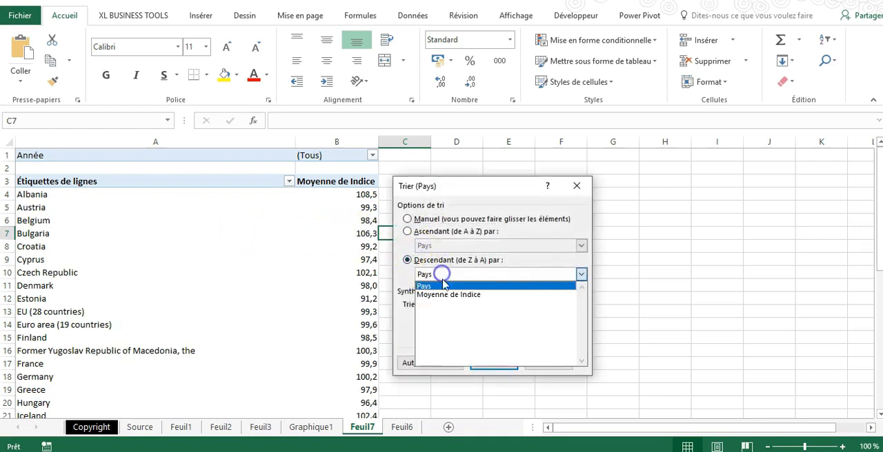
click(445, 295)
click(491, 364)
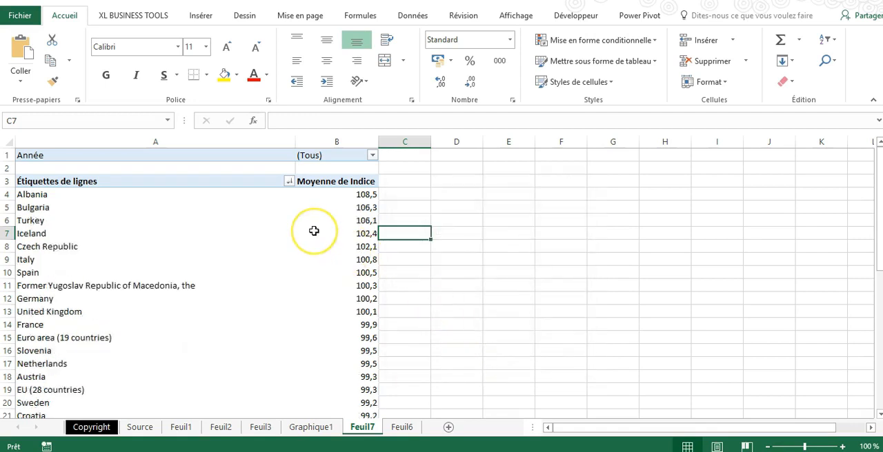
Filter the PivotTable by Année to show only 2015
scroll(314, 231, down, 12)
scroll(313, 231, up, 2)
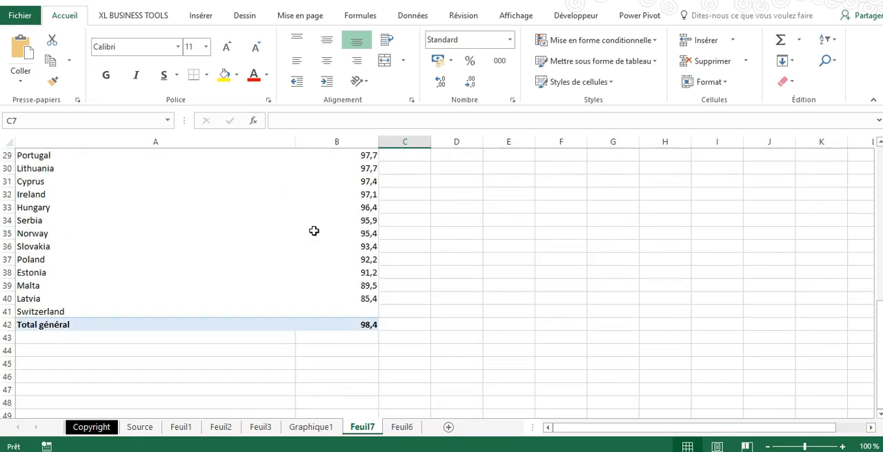
scroll(314, 231, up, 2)
scroll(314, 231, up, 7)
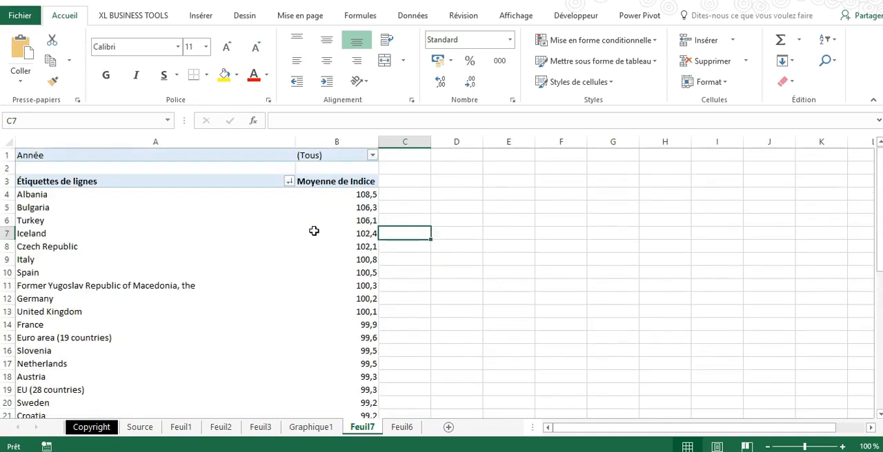
click(373, 156)
drag(369, 206, 368, 236)
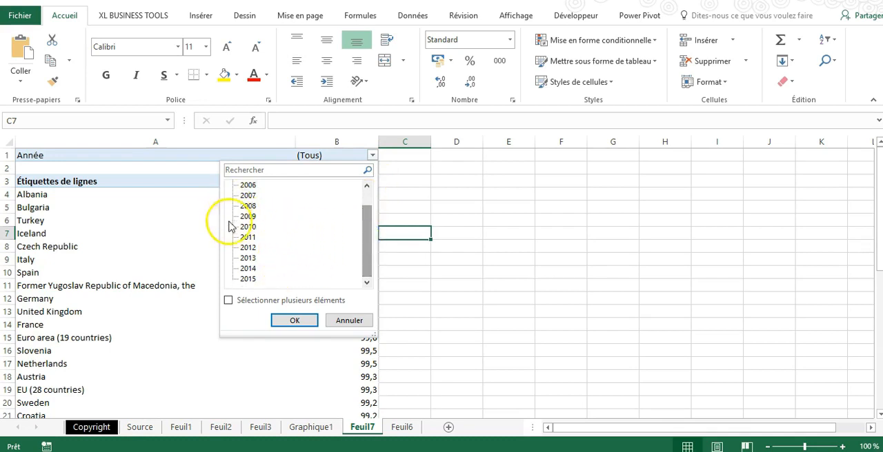
click(277, 315)
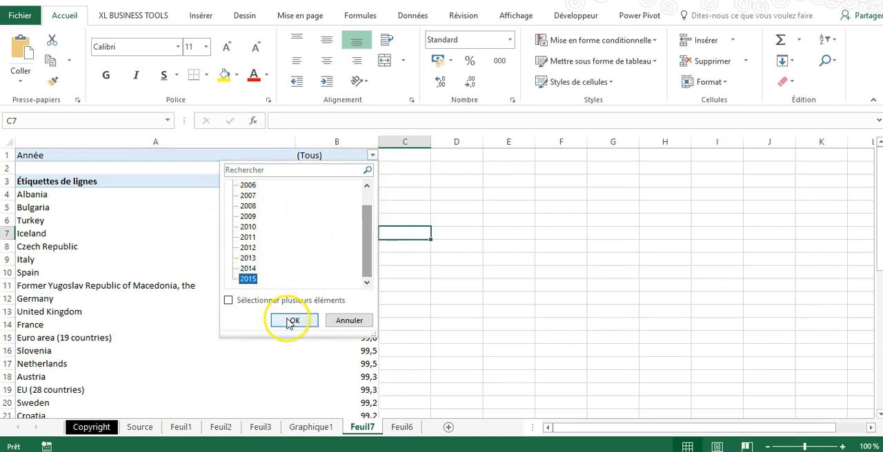
Insert a clustered bar PivotChart (Barres groupées) from the PivotTable of 2015 country averages
scroll(138, 259, down, 8)
scroll(137, 258, up, 8)
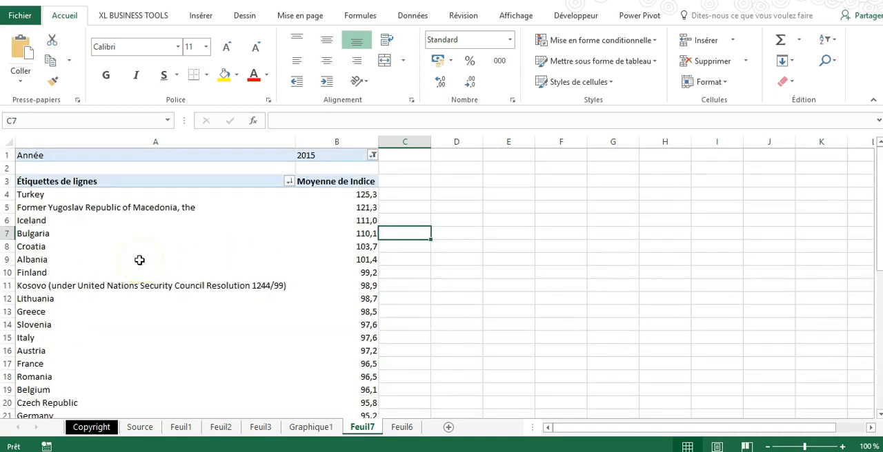
click(345, 207)
click(201, 16)
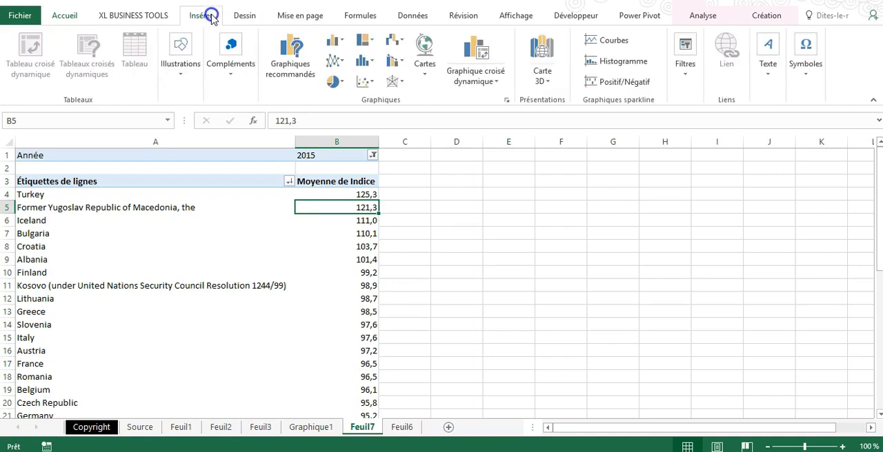
click(477, 51)
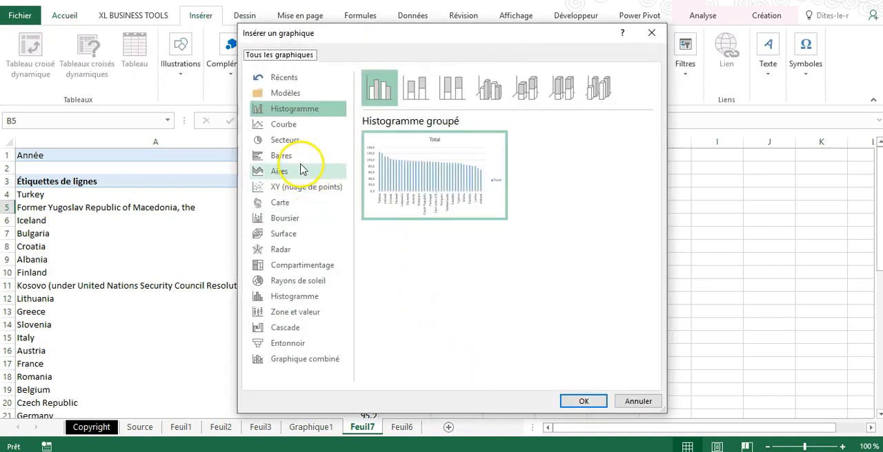
click(297, 157)
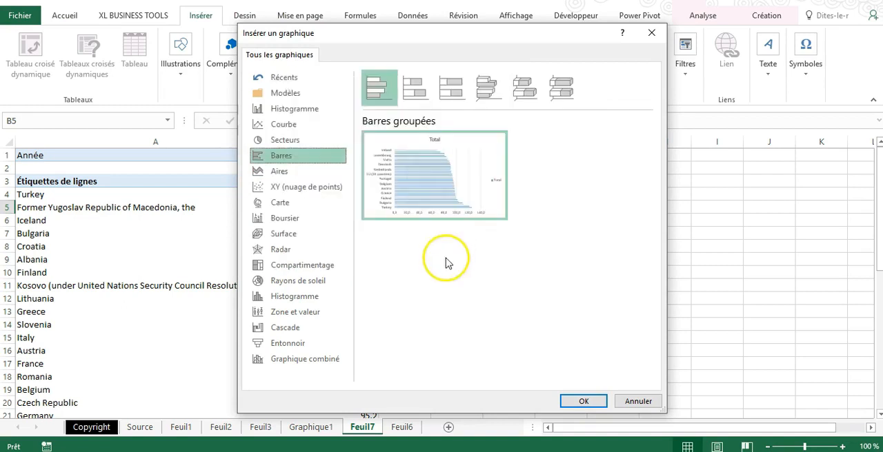
click(574, 400)
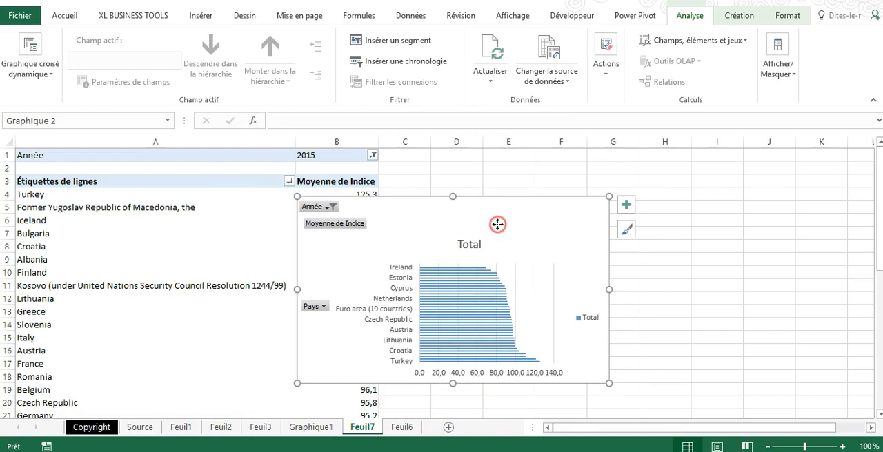
Move the bar PivotChart from Feuil7 to its own new chart sheet
right_click(497, 224)
click(557, 315)
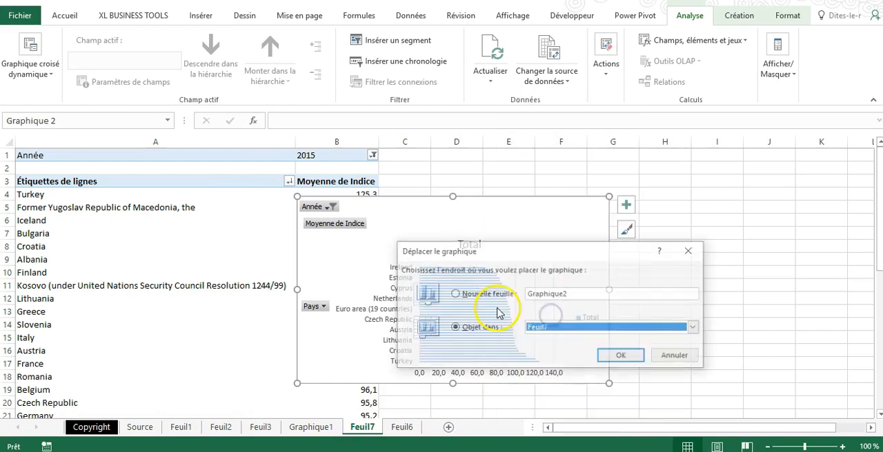
click(456, 294)
click(609, 354)
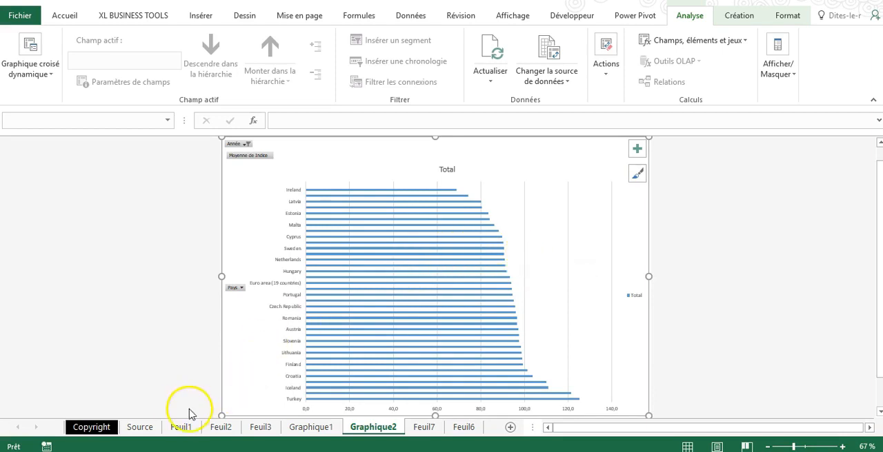
Review the indicator description on the Source sheet, the 2015 country averages on Feuil7, and return to the Graphique2 chart sheet
click(152, 429)
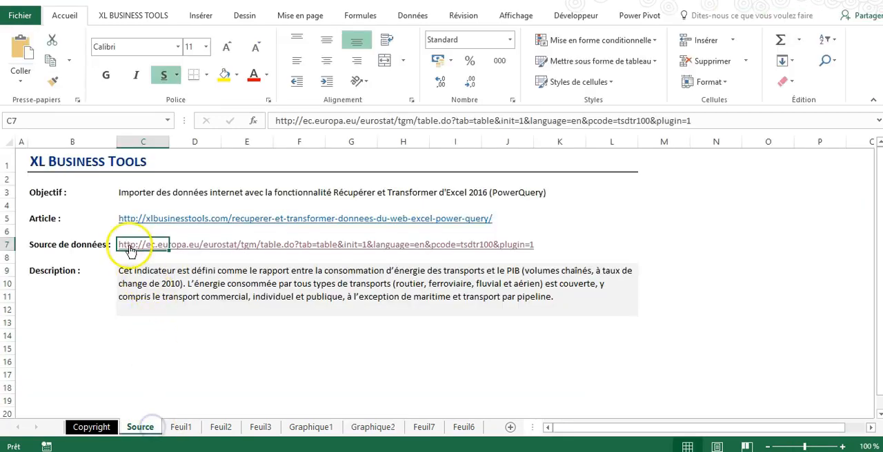
click(424, 428)
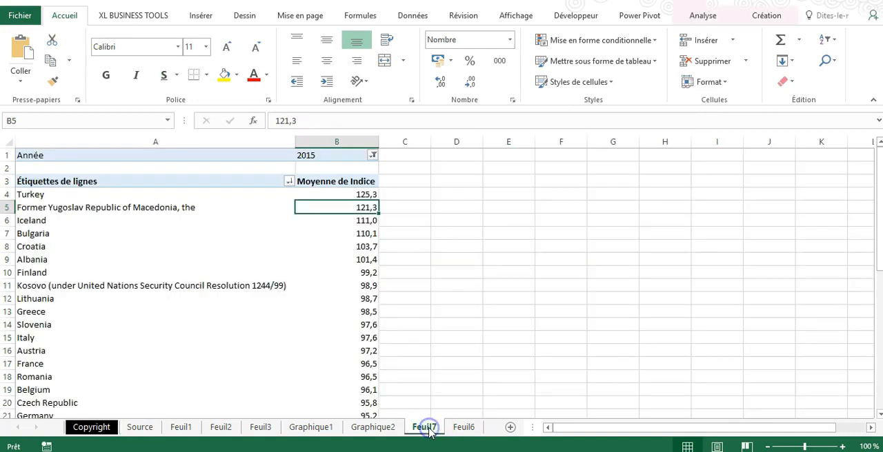
scroll(297, 277, down, 9)
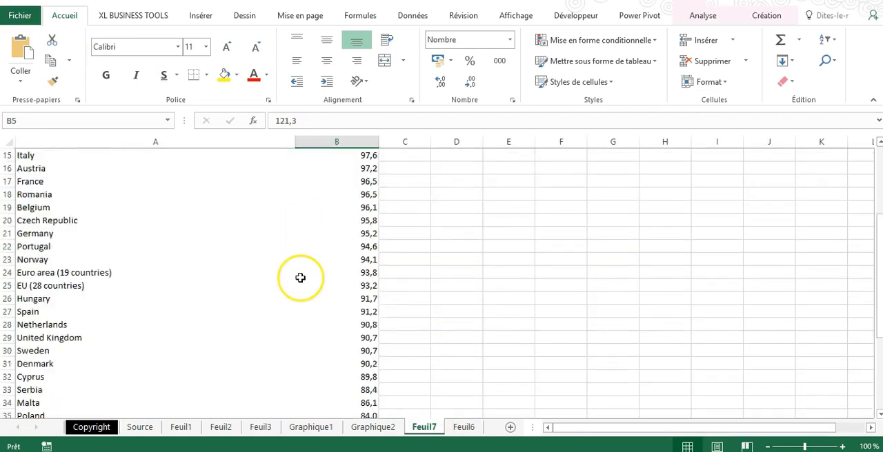
scroll(300, 278, up, 9)
click(387, 428)
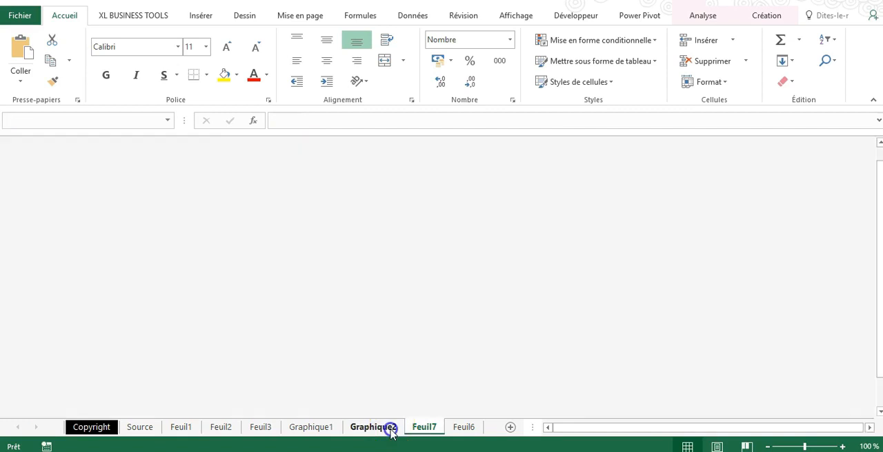